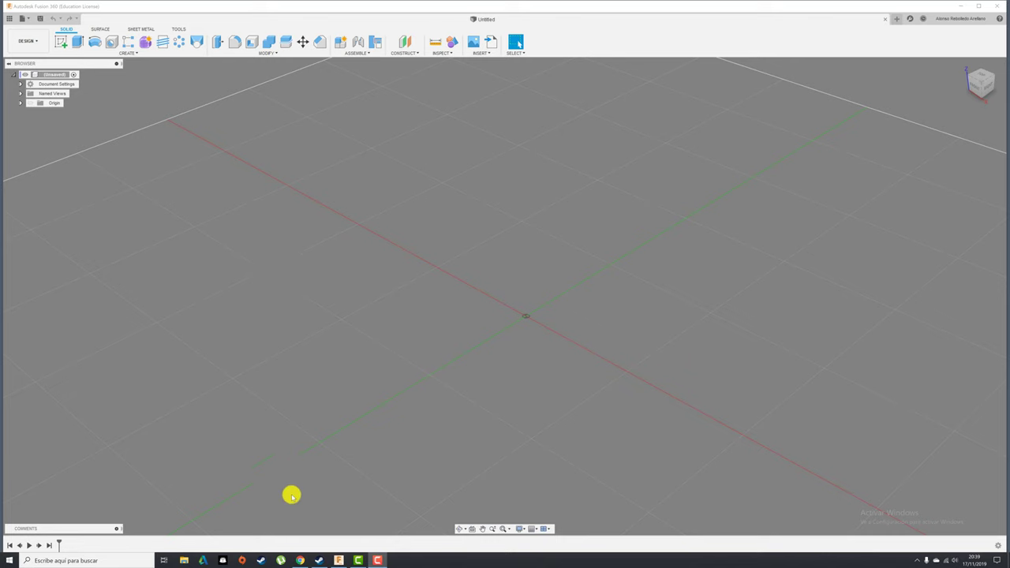
# Show the 'twist in fusion 360' Google Images results over the empty Fusion 360 design.
pyautogui.click(300, 560)
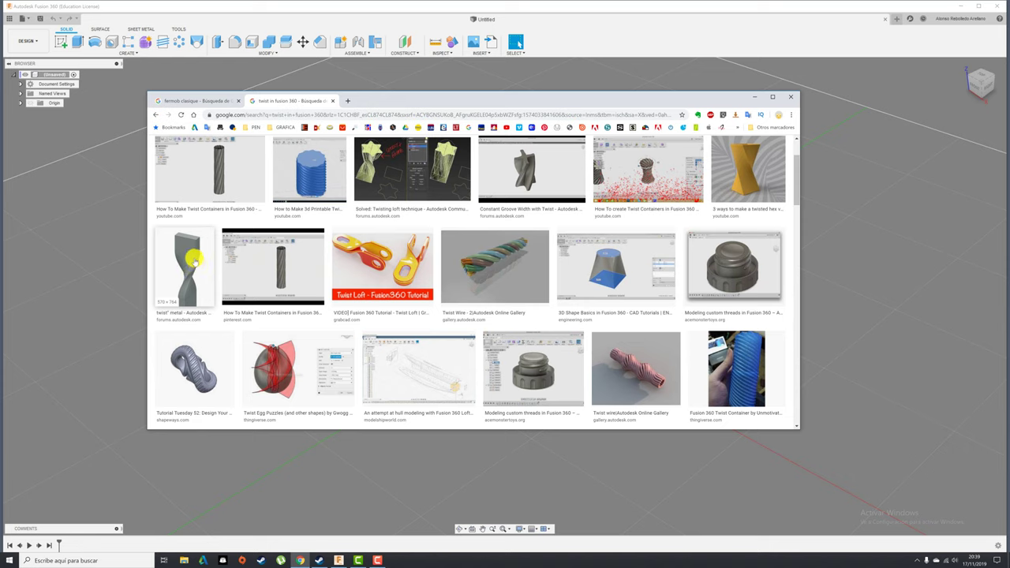
# Scroll through the 'twist in fusion 360' image results.
pyautogui.scroll(-1, 198, 269)
pyautogui.scroll(-2, 270, 285)
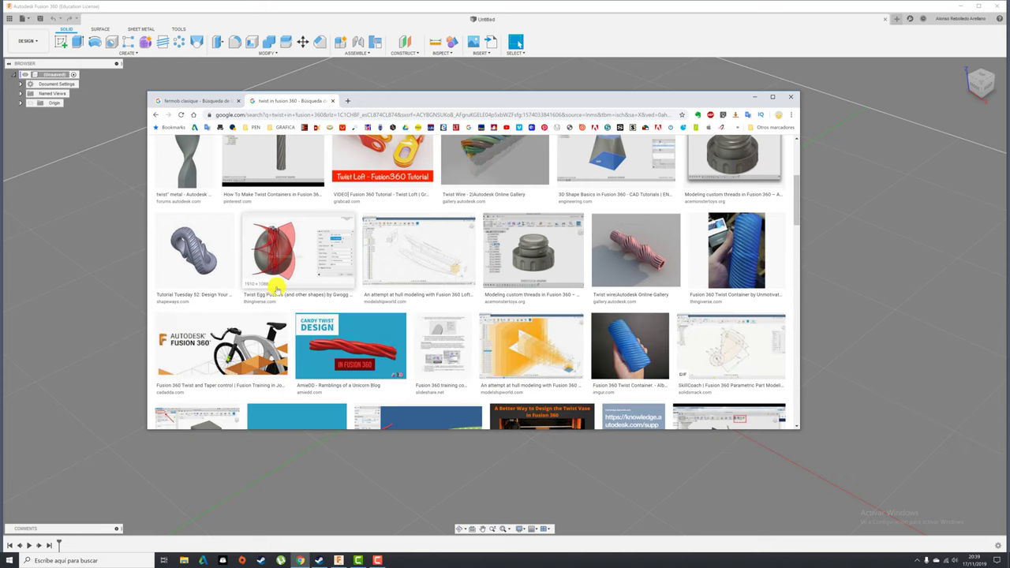
pyautogui.scroll(2, 271, 283)
pyautogui.scroll(-2, 272, 284)
pyautogui.scroll(-2, 274, 290)
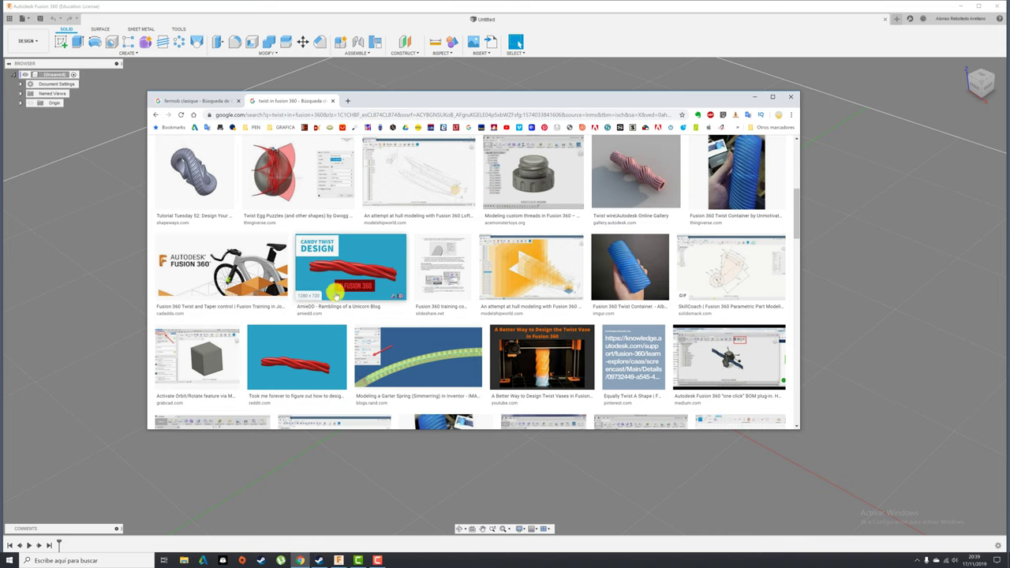
pyautogui.scroll(2, 336, 285)
# Browse the Fermob chair images, preview the yellow Bistro chair set, then return to Fusion 360.
pyautogui.click(180, 103)
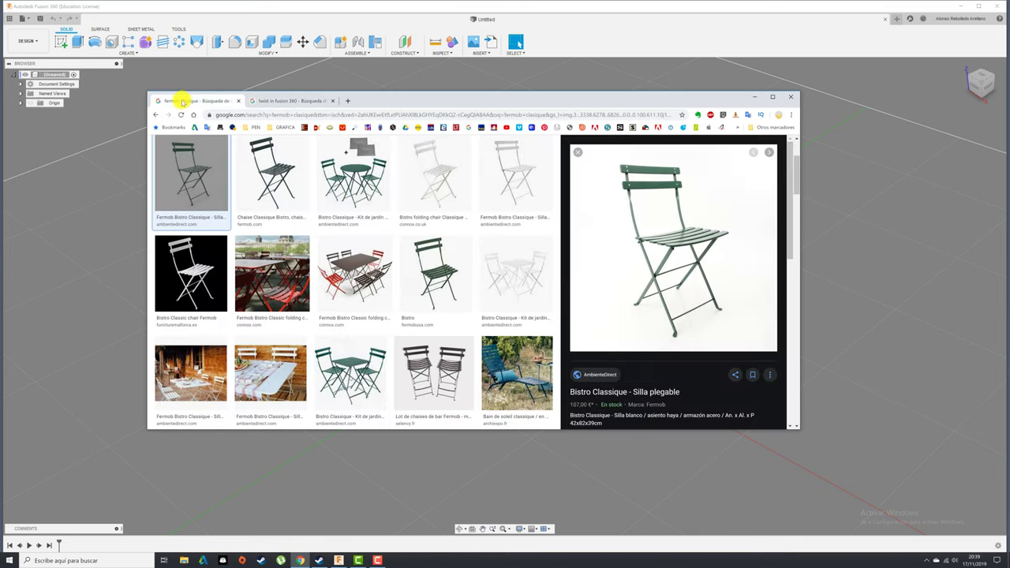
pyautogui.click(776, 96)
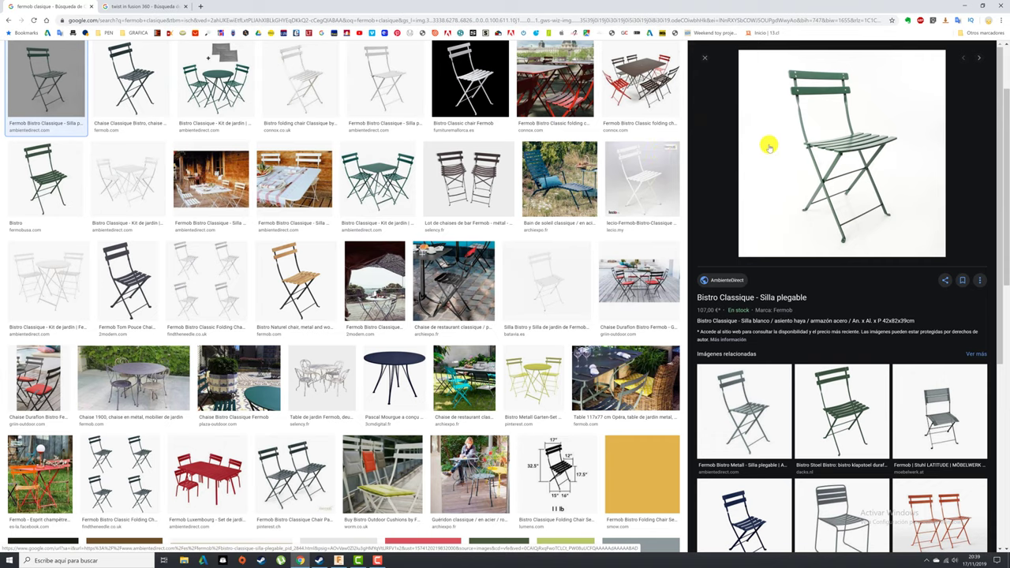
pyautogui.scroll(1, 508, 269)
pyautogui.scroll(3, 509, 269)
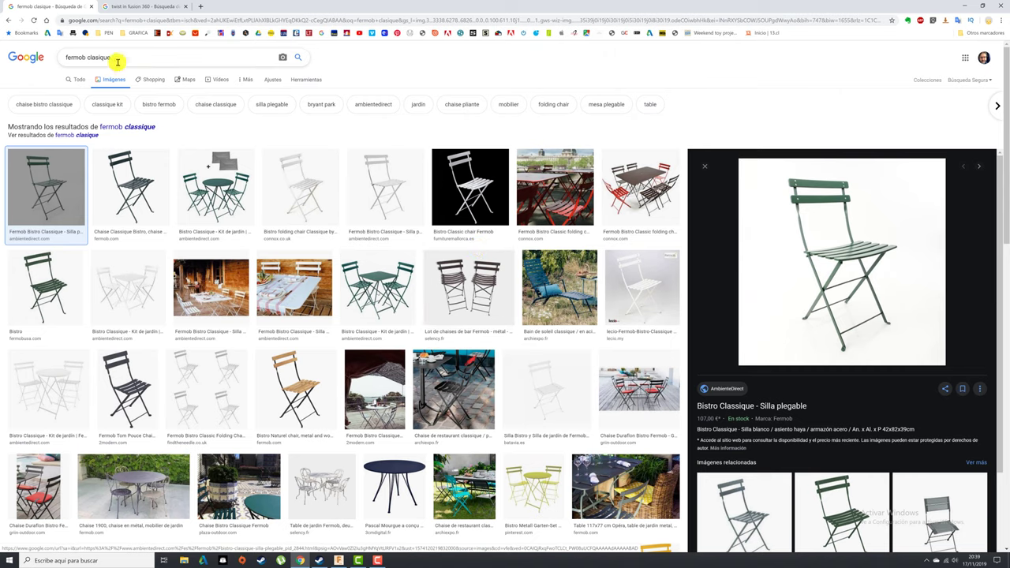
pyautogui.scroll(-3, 612, 279)
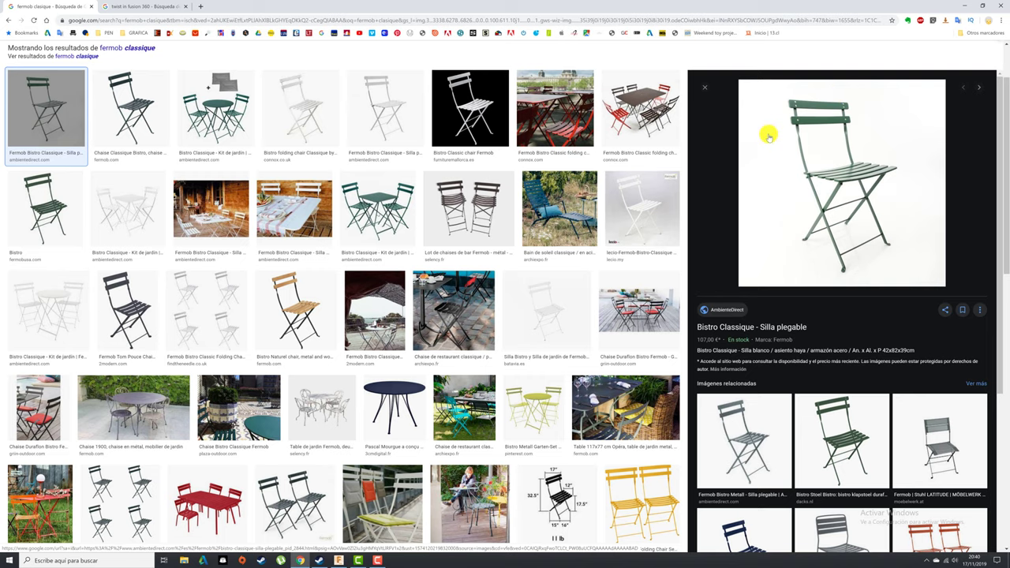
pyautogui.click(633, 506)
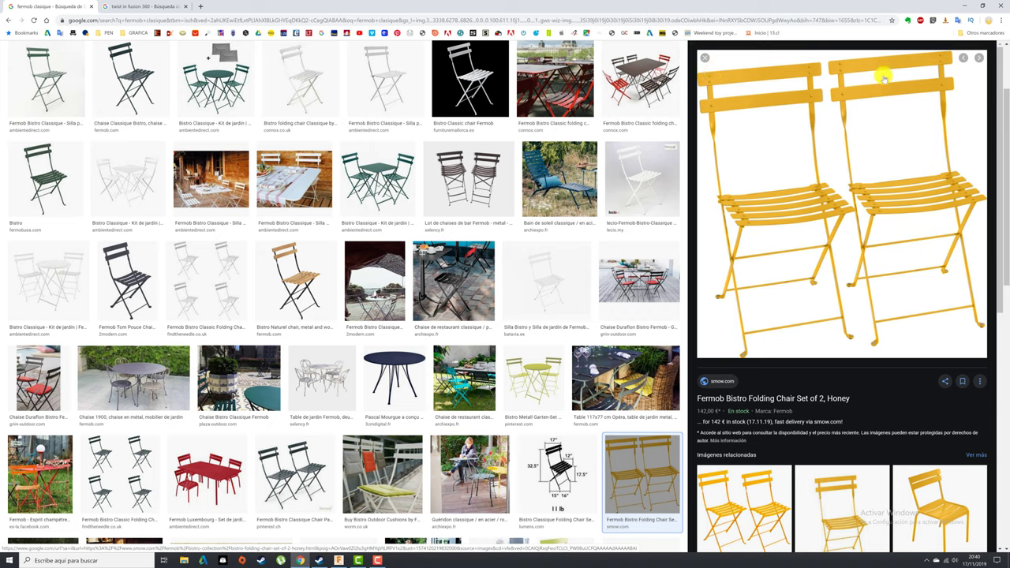
pyautogui.click(340, 560)
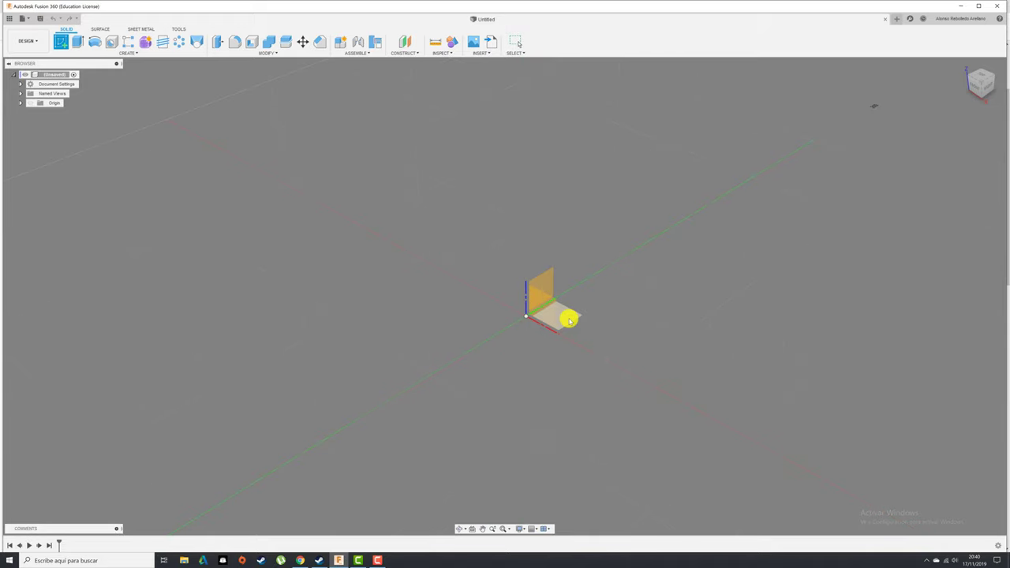
# Draw a center rectangle from the origin on the top plane.
pyautogui.click(573, 319)
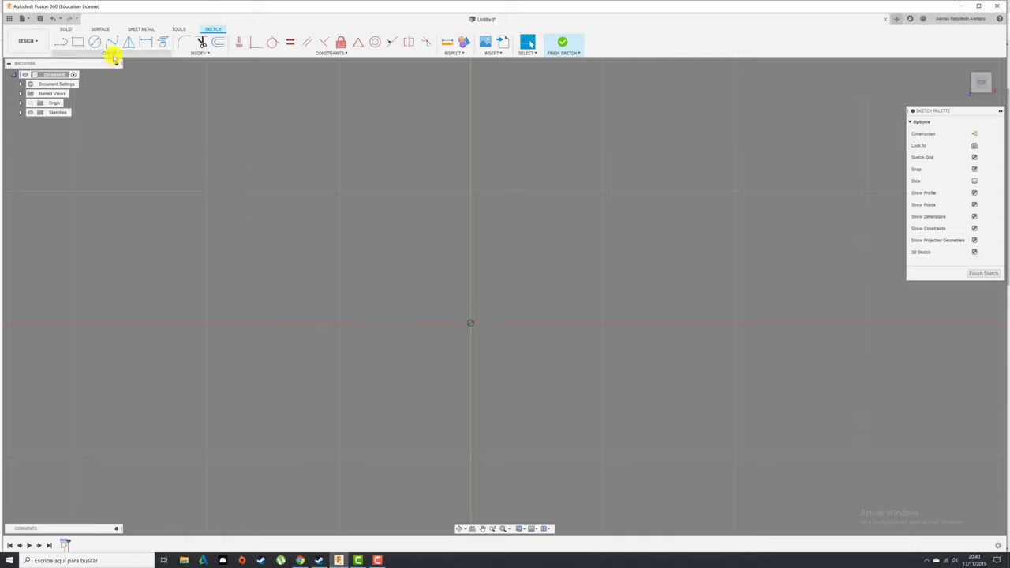
pyautogui.click(112, 53)
pyautogui.moveTo(72, 71)
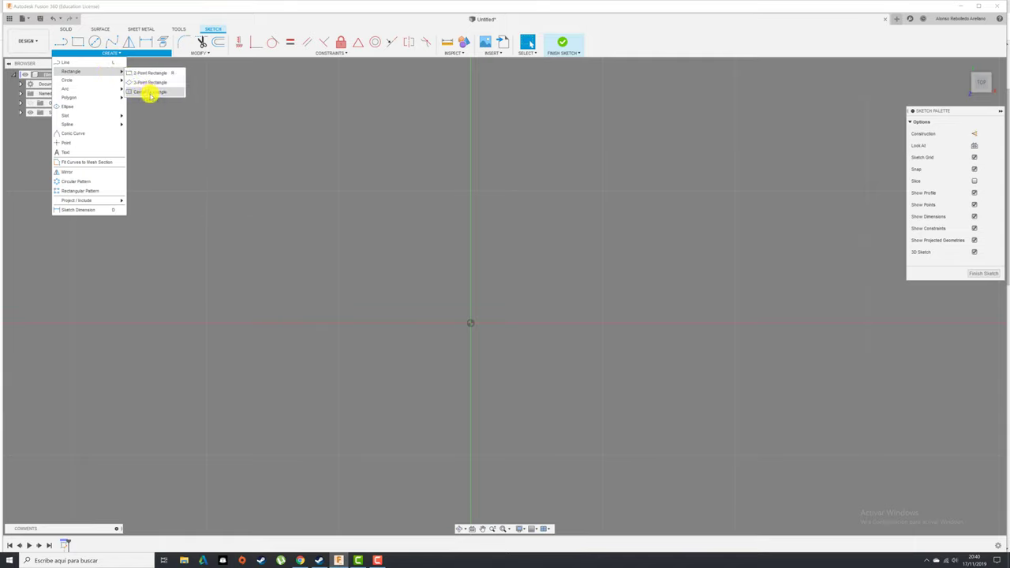
pyautogui.click(147, 91)
pyautogui.click(471, 323)
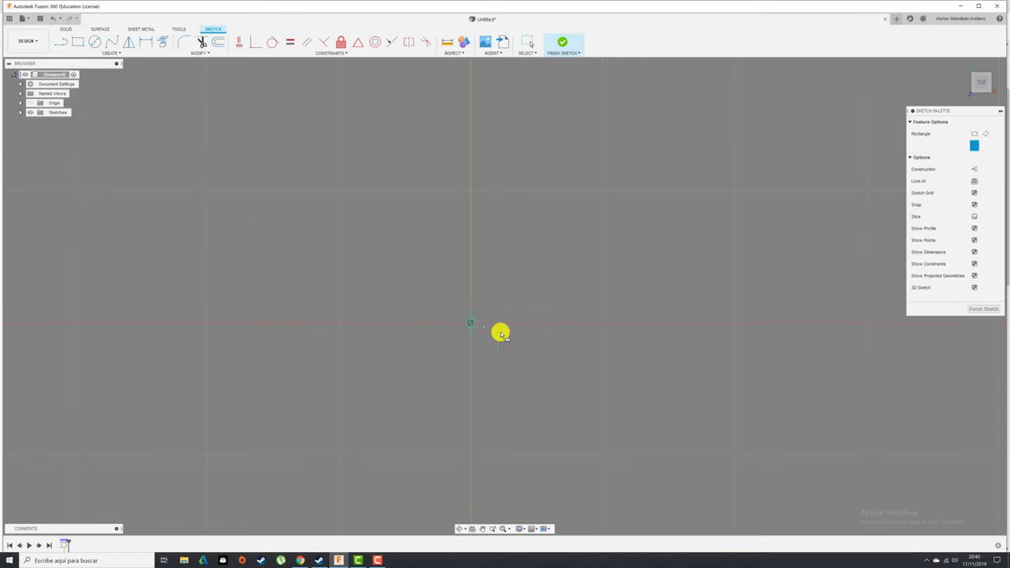
pyautogui.click(677, 359)
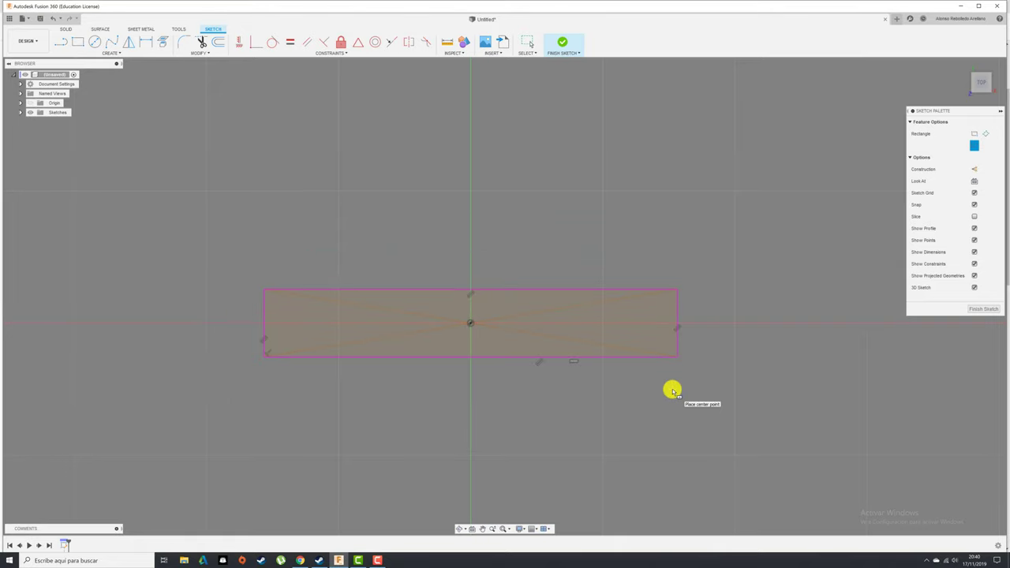
pyautogui.press('Escape')
# Dimension the rectangle's width and height into a thin strip.
pyautogui.press('d')
pyautogui.click(616, 357)
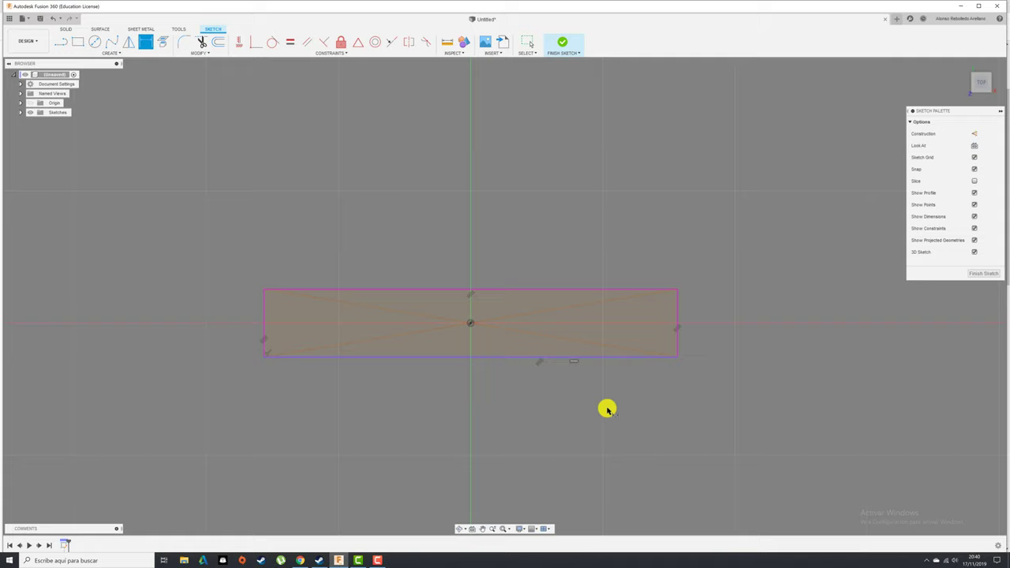
pyautogui.click(521, 411)
pyautogui.write('2')
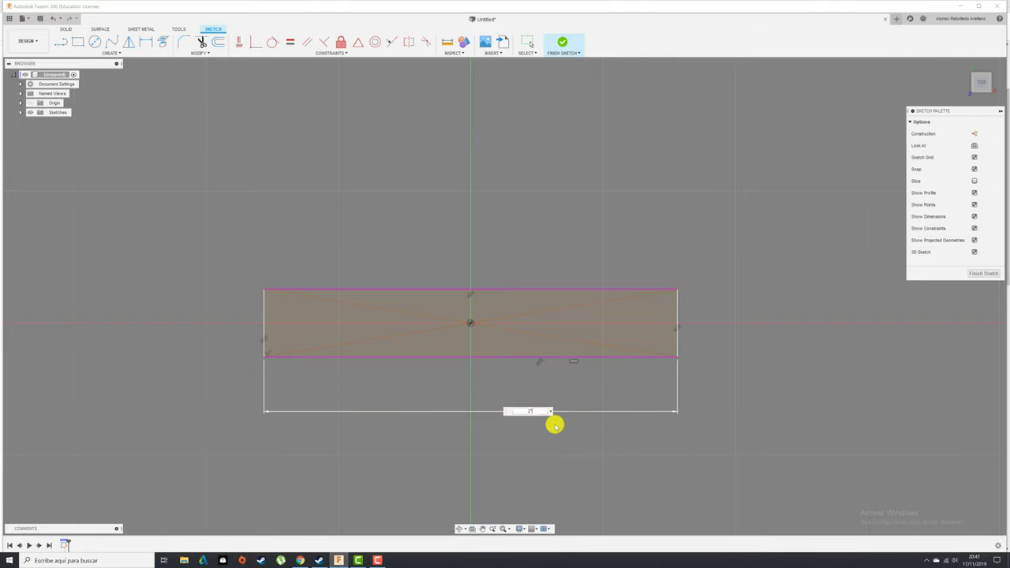
pyautogui.press('Return')
pyautogui.scroll(2, 552, 337)
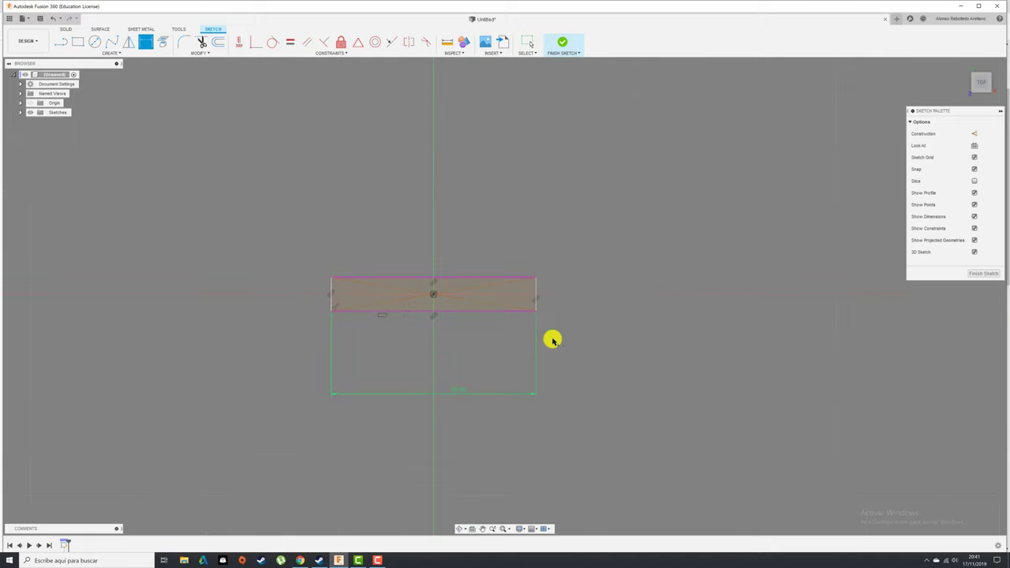
pyautogui.scroll(1, 547, 304)
pyautogui.scroll(1, 542, 294)
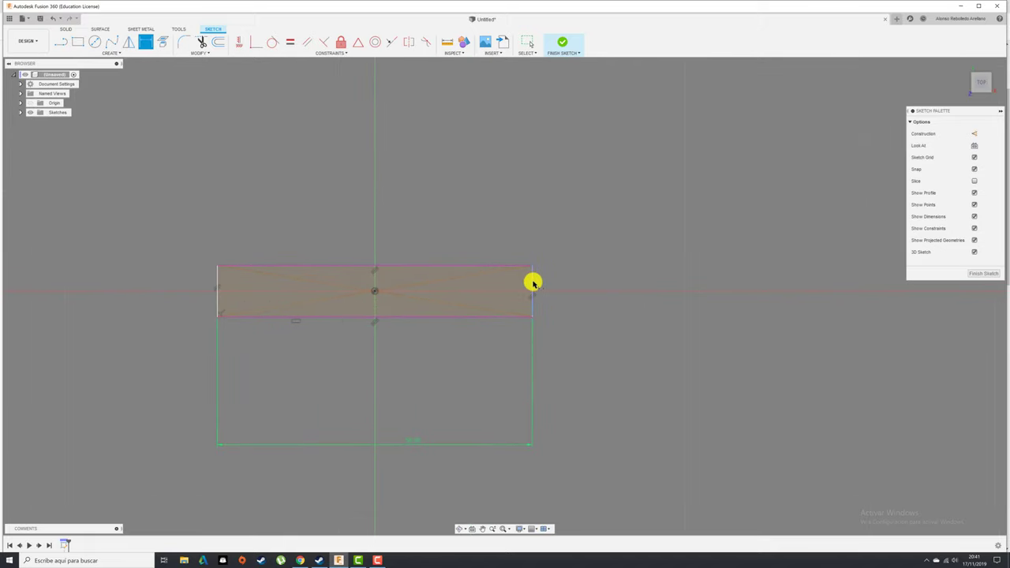
pyautogui.click(533, 282)
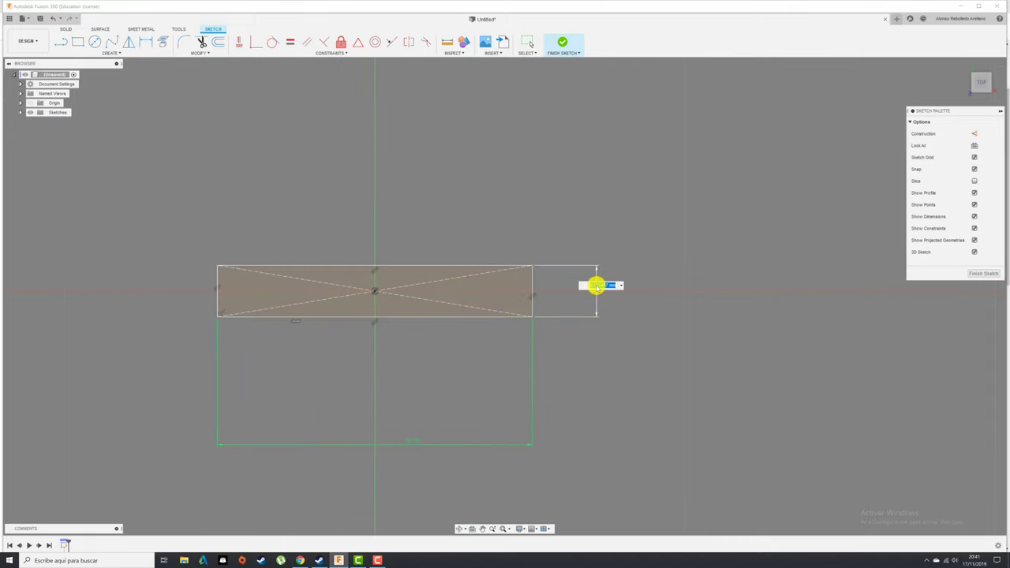
pyautogui.press('d')
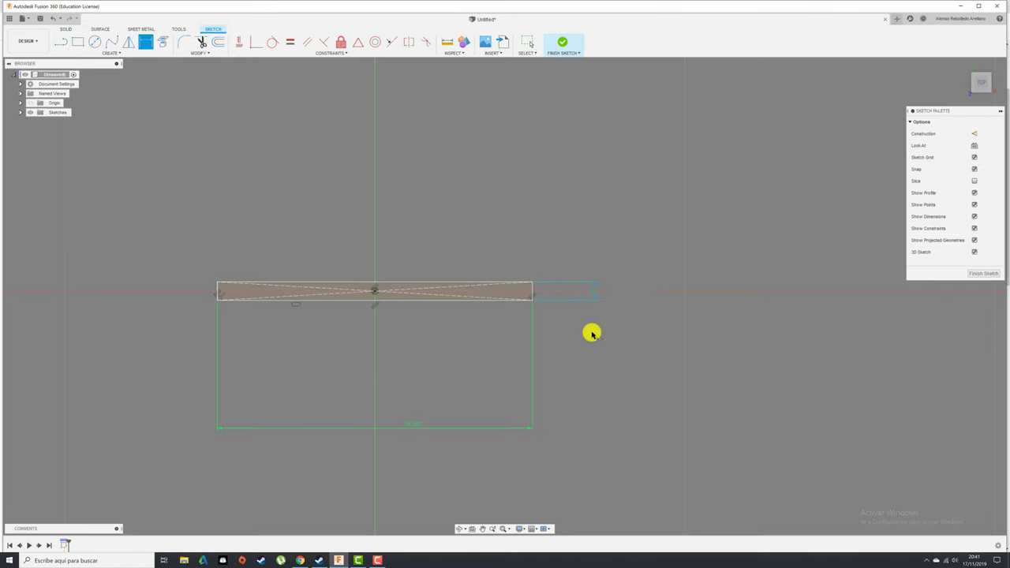
pyautogui.moveTo(595, 286)
pyautogui.keyDown('shift'); pyautogui.mouseDown(button='middle')
pyautogui.moveTo(550, 374)
pyautogui.moveTo(557, 41)
pyautogui.mouseUp(button='middle'); pyautogui.keyUp('shift')
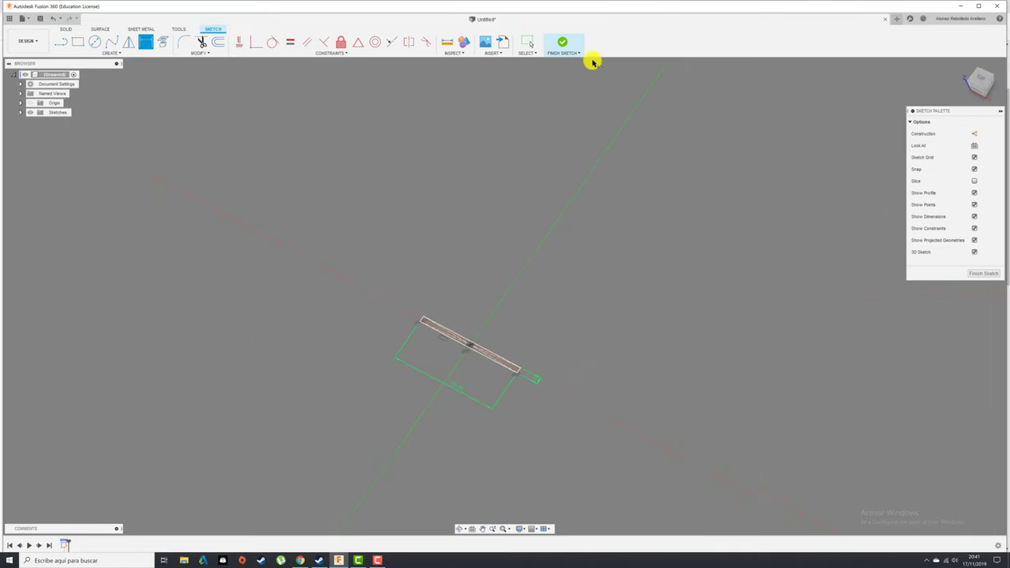
# Extrude the thin strip profile 100 mm upward into a solid slat.
pyautogui.click(563, 49)
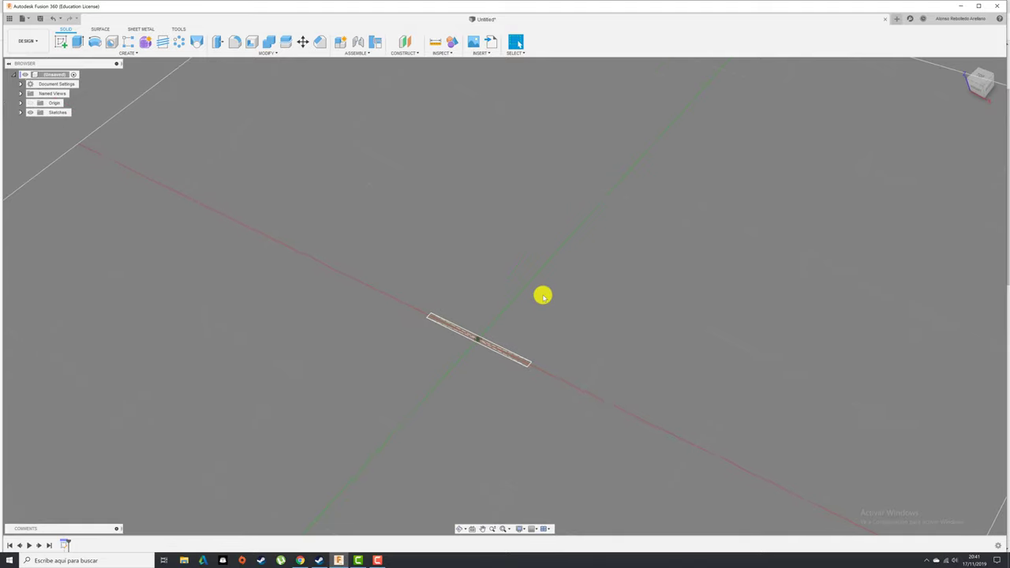
pyautogui.press('e')
pyautogui.click(526, 362)
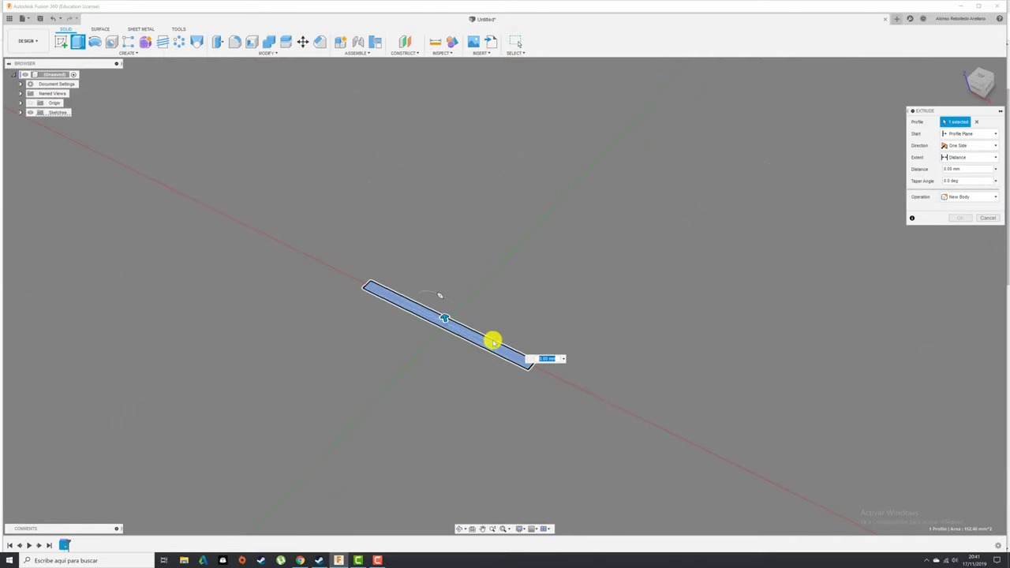
pyautogui.moveTo(456, 290); pyautogui.dragTo(436, 162)
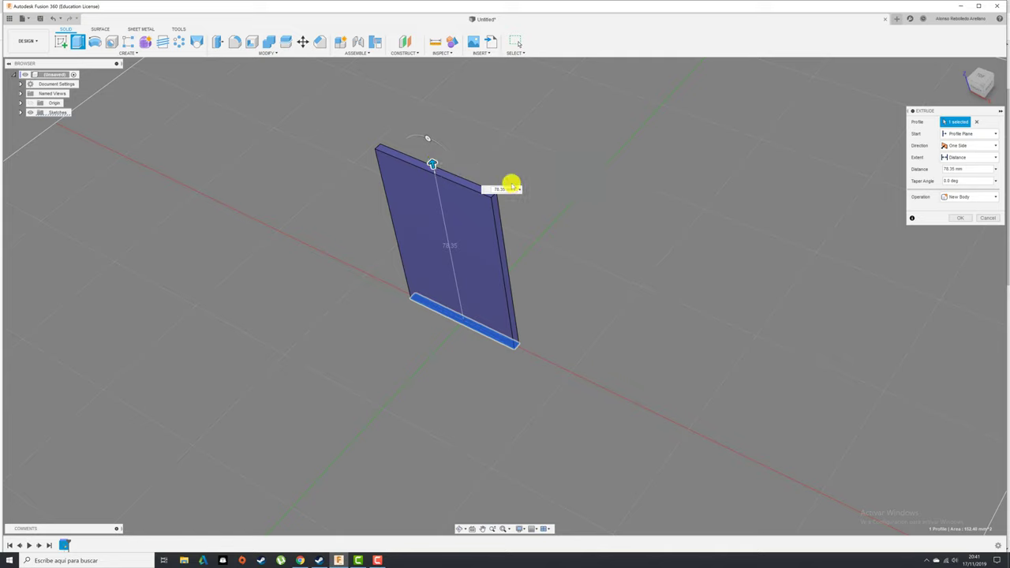
pyautogui.write('100')
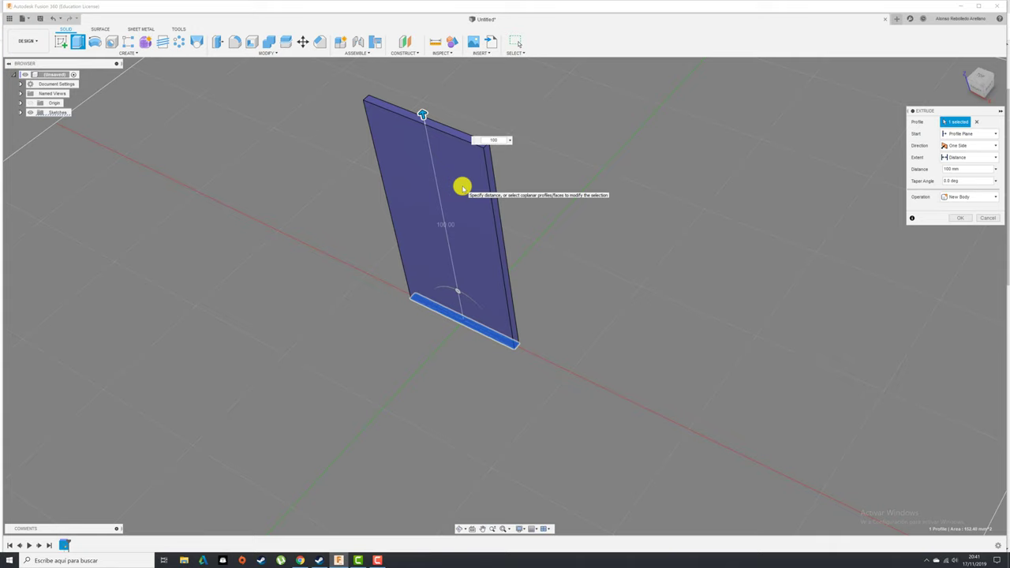
pyautogui.press('Return')
pyautogui.scroll(-2, 571, 236)
pyautogui.scroll(-2, 573, 219)
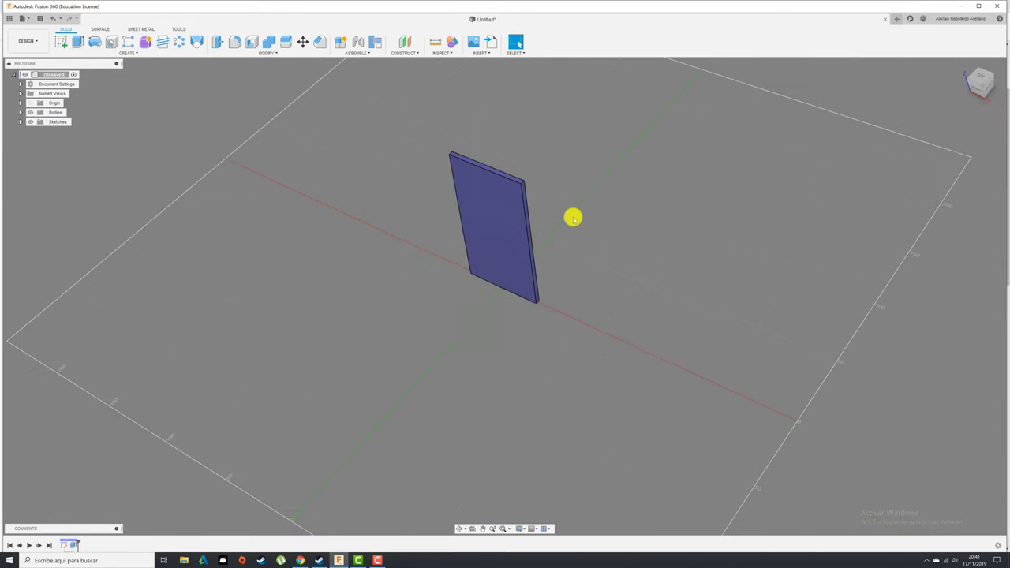
pyautogui.moveTo(573, 218); pyautogui.dragTo(581, 355, button='middle')
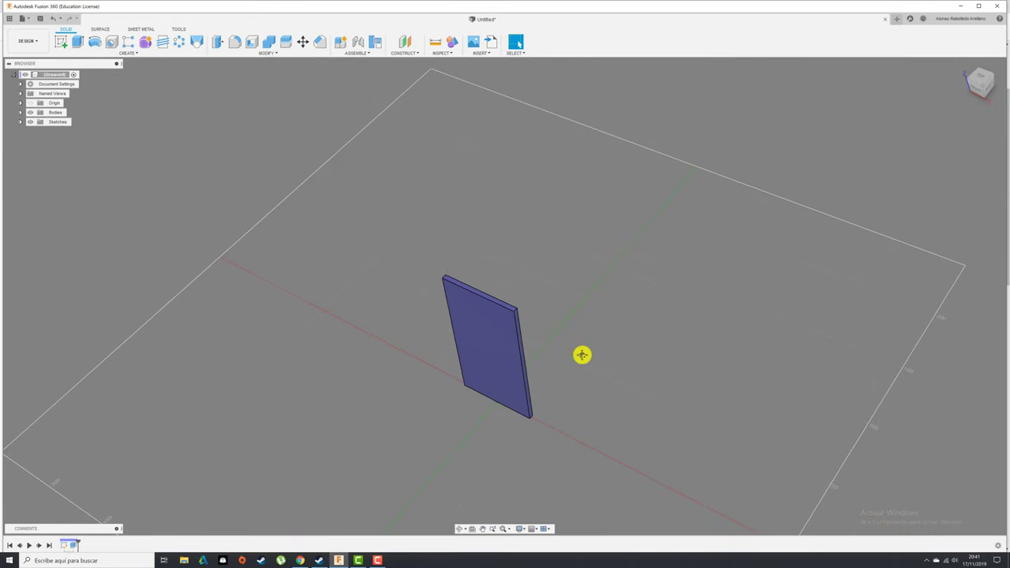
pyautogui.scroll(-2, 529, 264)
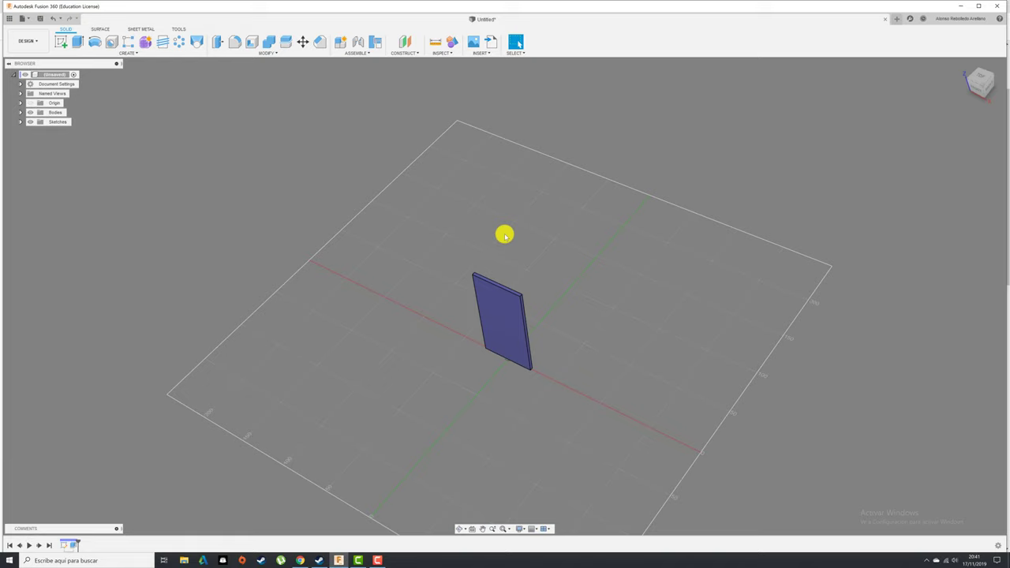
# Create an offset construction plane 100 mm above the slat's top face.
pyautogui.click(406, 41)
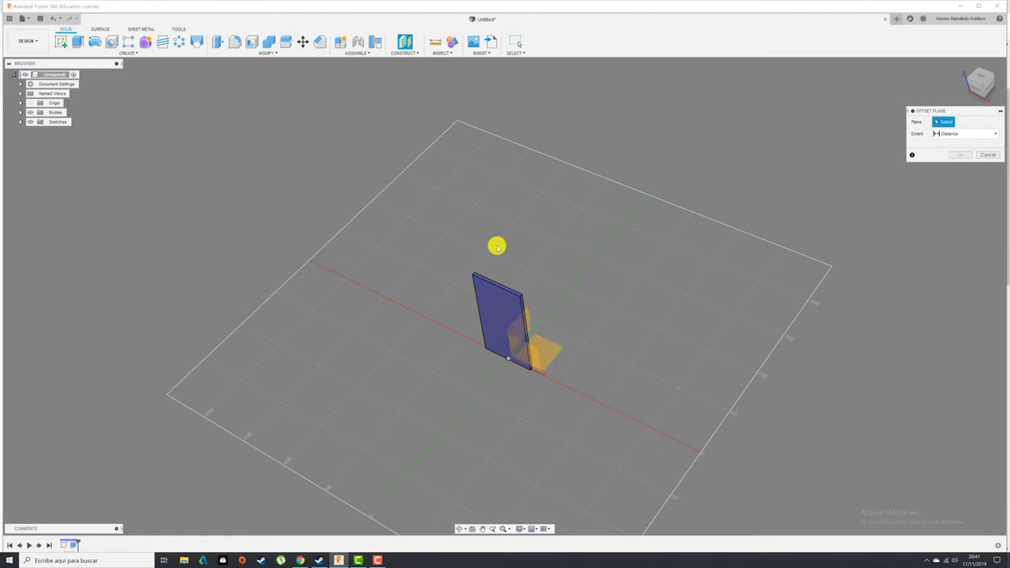
pyautogui.scroll(3, 532, 309)
pyautogui.scroll(2, 526, 295)
pyautogui.click(514, 298)
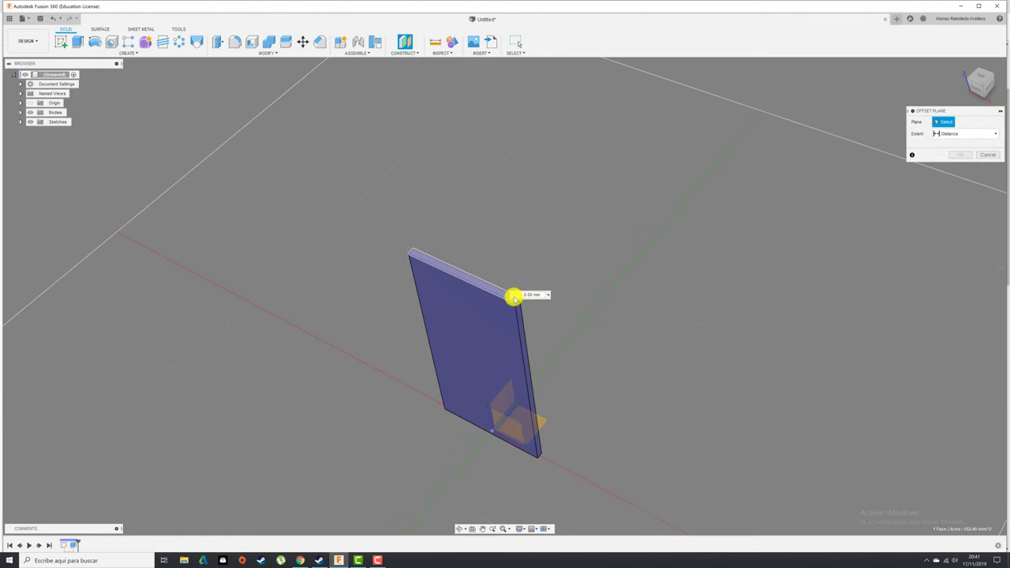
pyautogui.click(514, 297)
pyautogui.scroll(-2, 555, 286)
pyautogui.scroll(-2, 494, 273)
pyautogui.moveTo(494, 270); pyautogui.dragTo(472, 138)
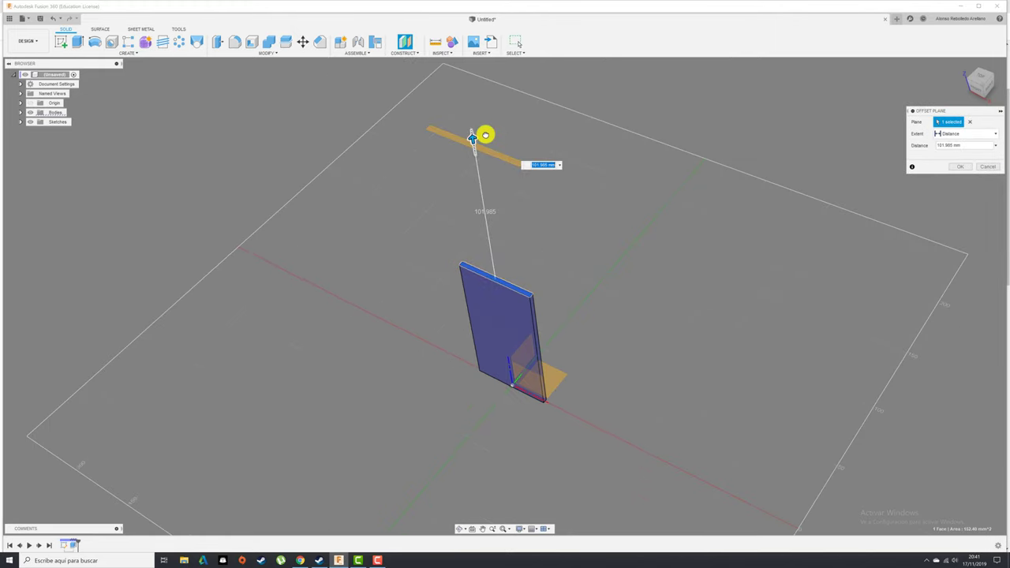
pyautogui.write('100')
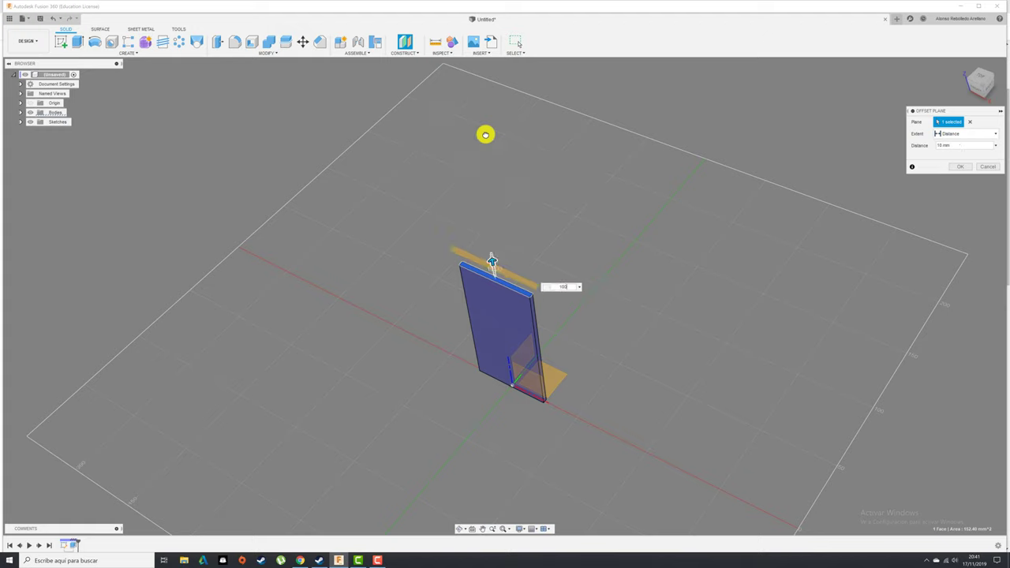
pyautogui.click(959, 167)
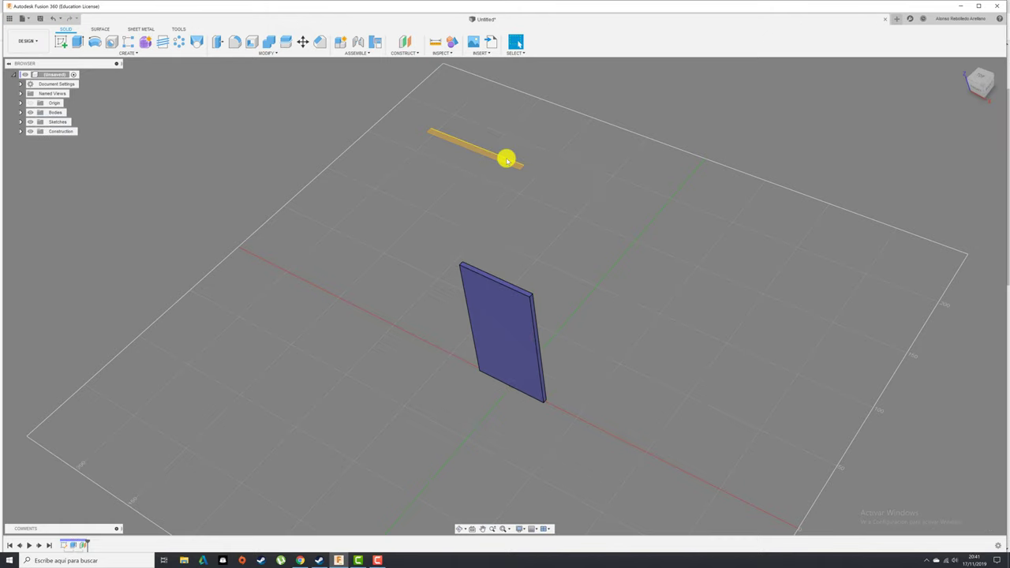
# Draw a center rectangle at the origin on the offset plane, crossing the slat.
pyautogui.click(60, 41)
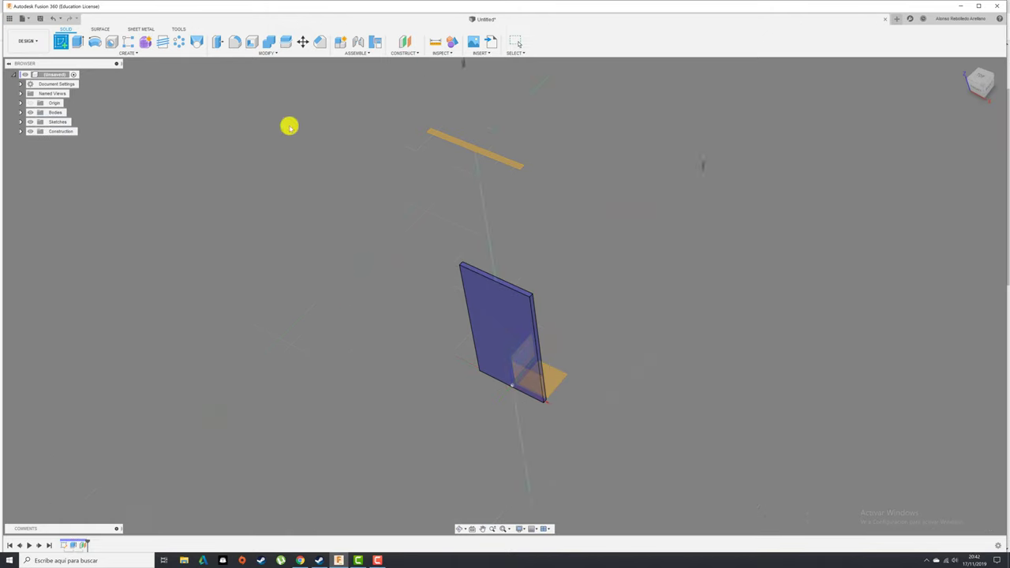
pyautogui.click(487, 154)
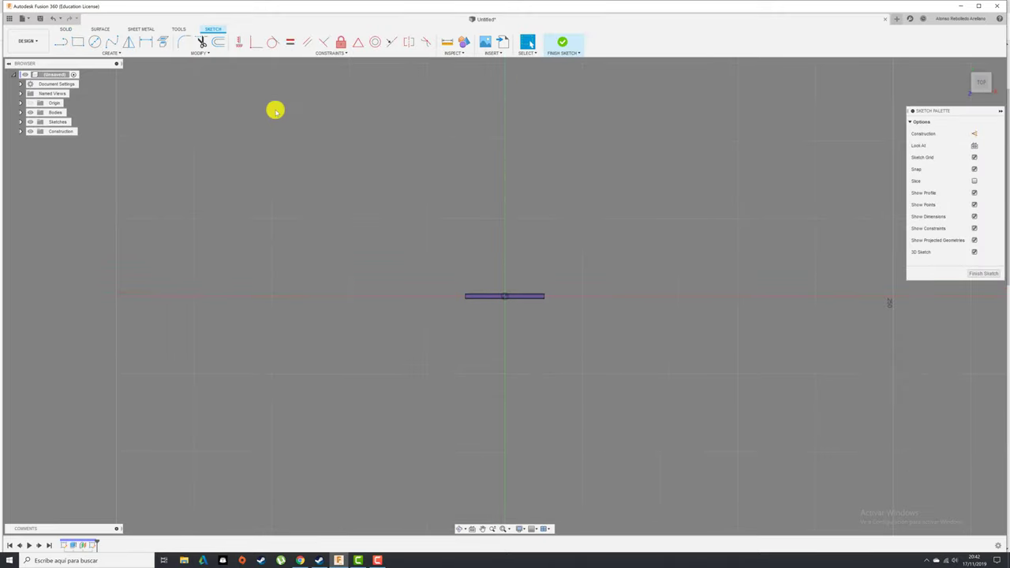
pyautogui.click(120, 54)
pyautogui.moveTo(86, 71)
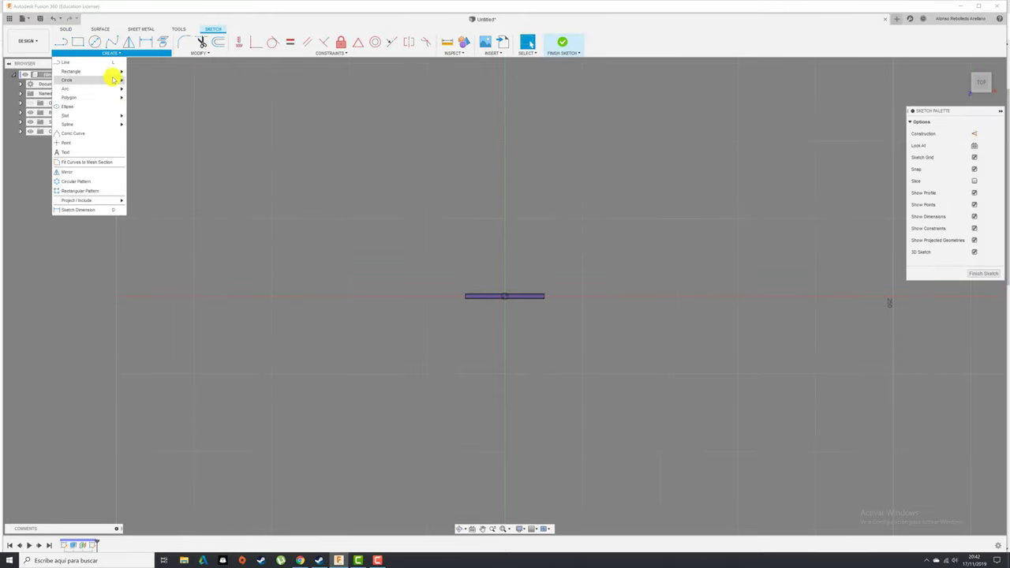
pyautogui.click(149, 92)
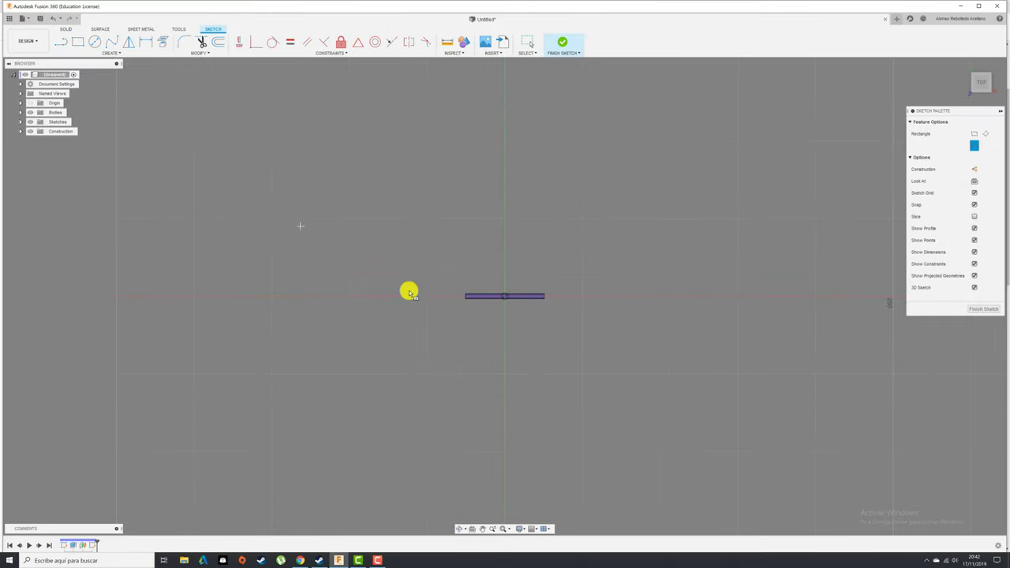
pyautogui.click(521, 297)
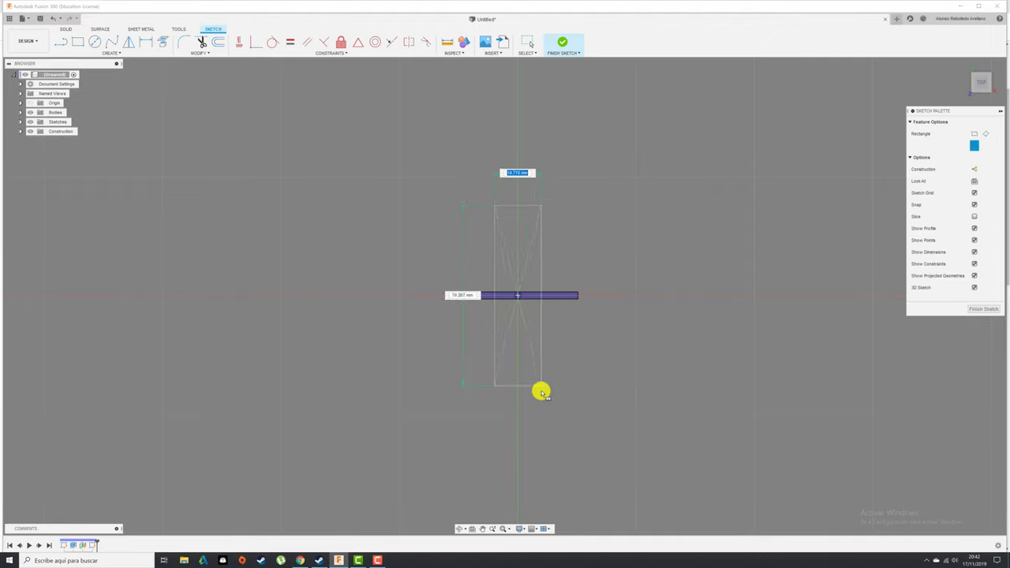
pyautogui.click(533, 411)
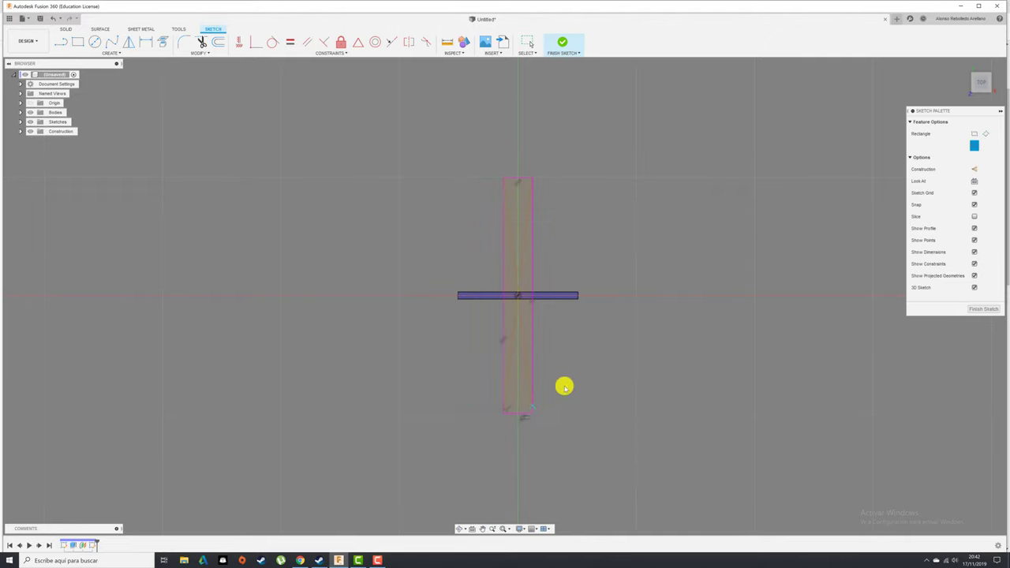
pyautogui.press('Escape')
# Dimension the new rectangle's length and width.
pyautogui.click(534, 371)
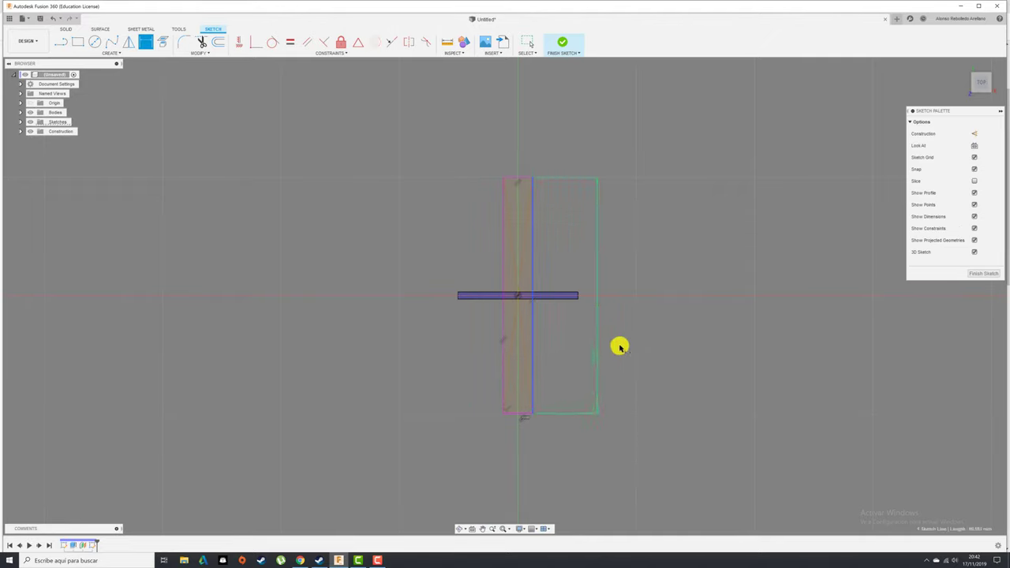
pyautogui.click(637, 325)
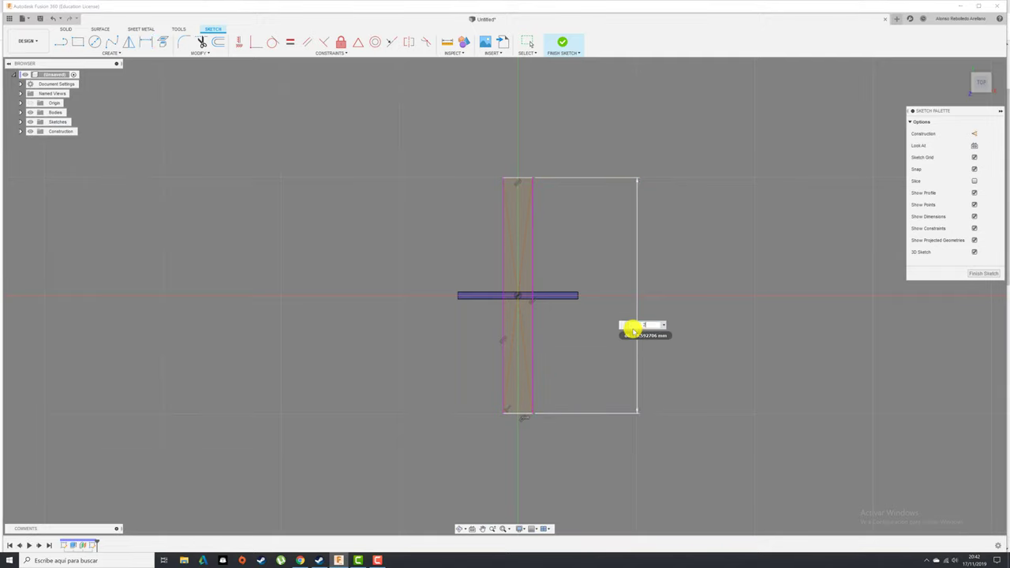
pyautogui.press('Return')
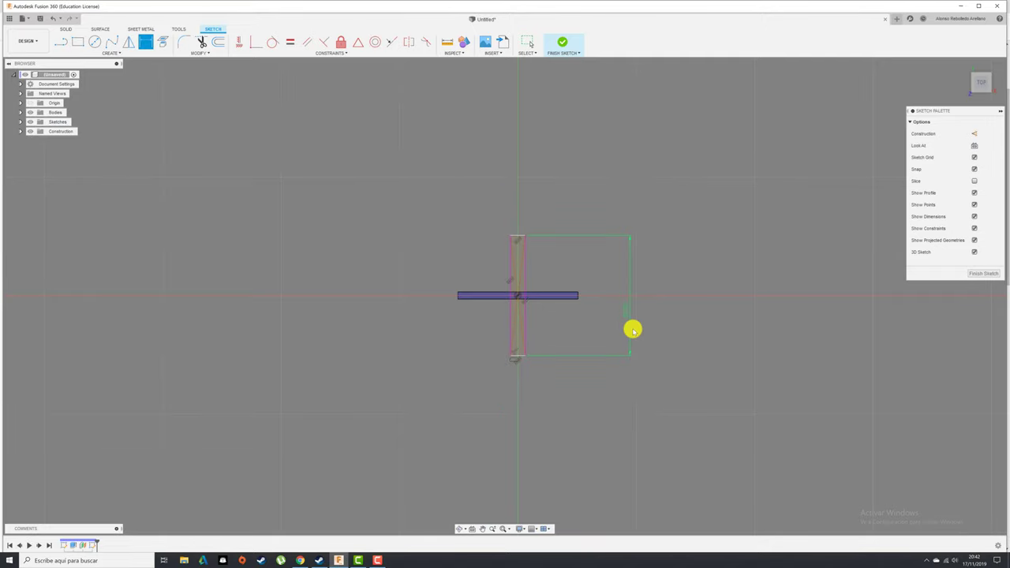
pyautogui.scroll(3, 553, 345)
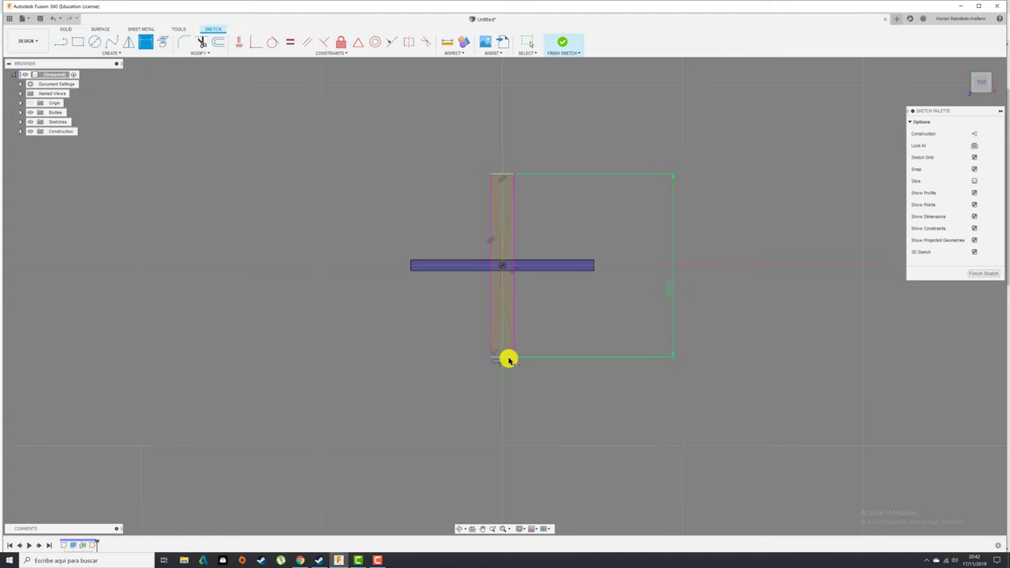
pyautogui.click(509, 359)
pyautogui.click(500, 419)
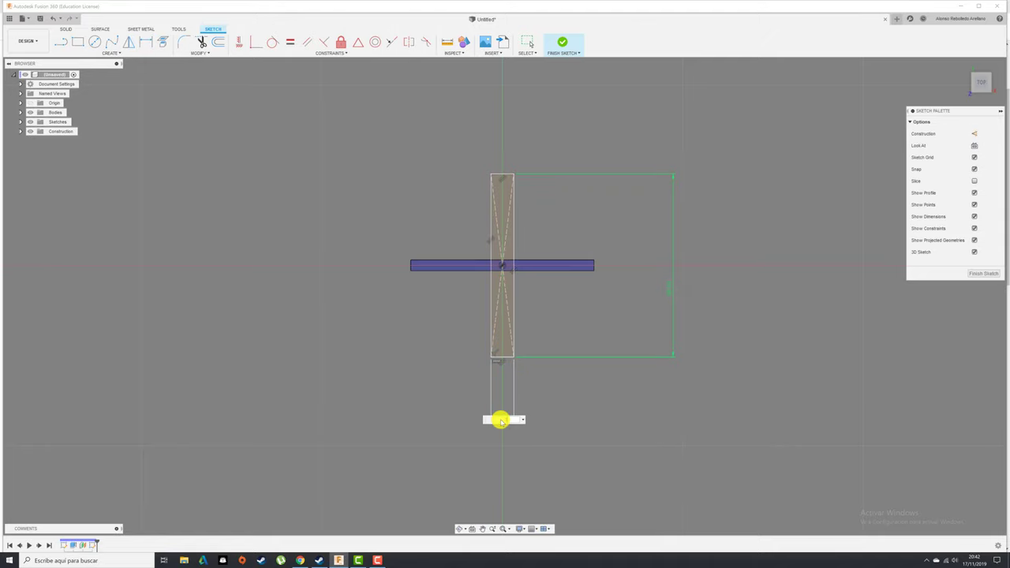
pyautogui.press('Return')
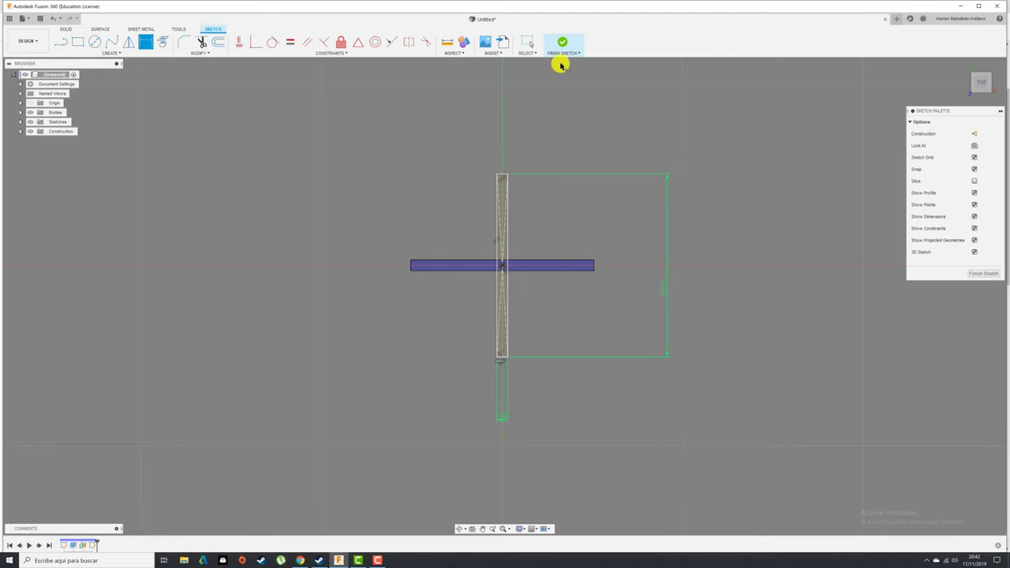
# Extrude the crossing rectangle 236.371 mm upward into a second slat and inspect it.
pyautogui.click(565, 43)
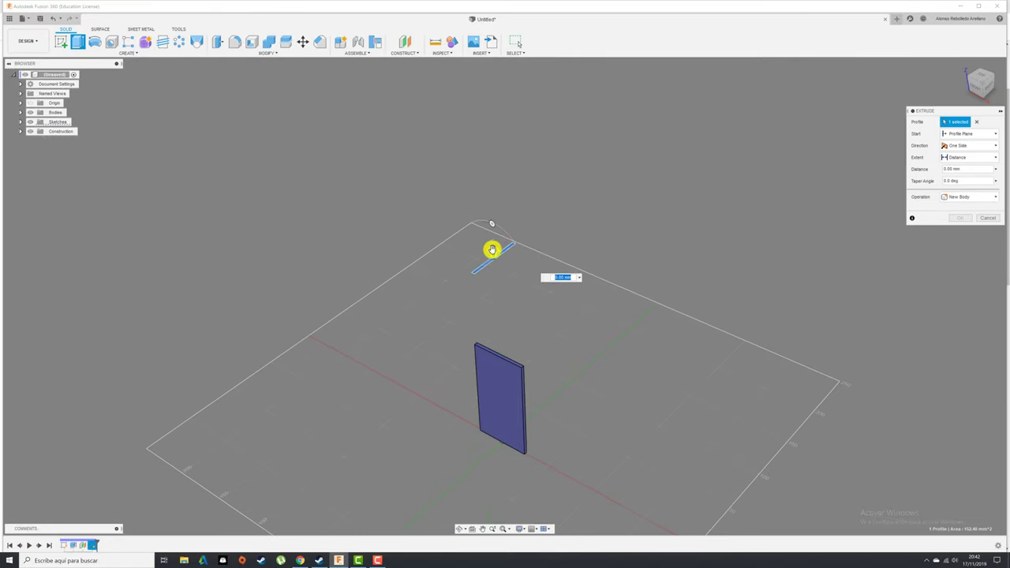
pyautogui.moveTo(492, 225); pyautogui.dragTo(485, 83)
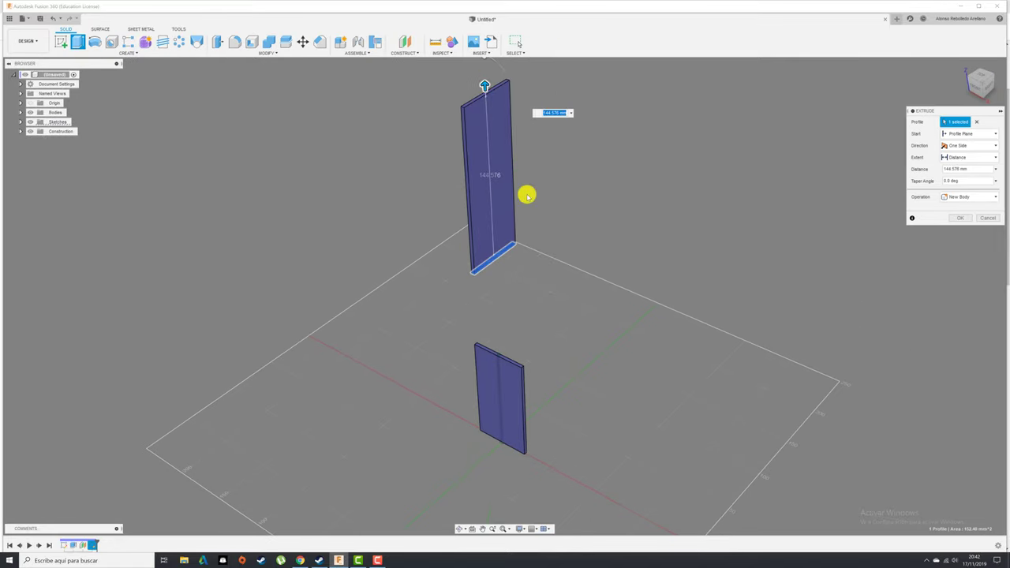
pyautogui.scroll(-3, 553, 252)
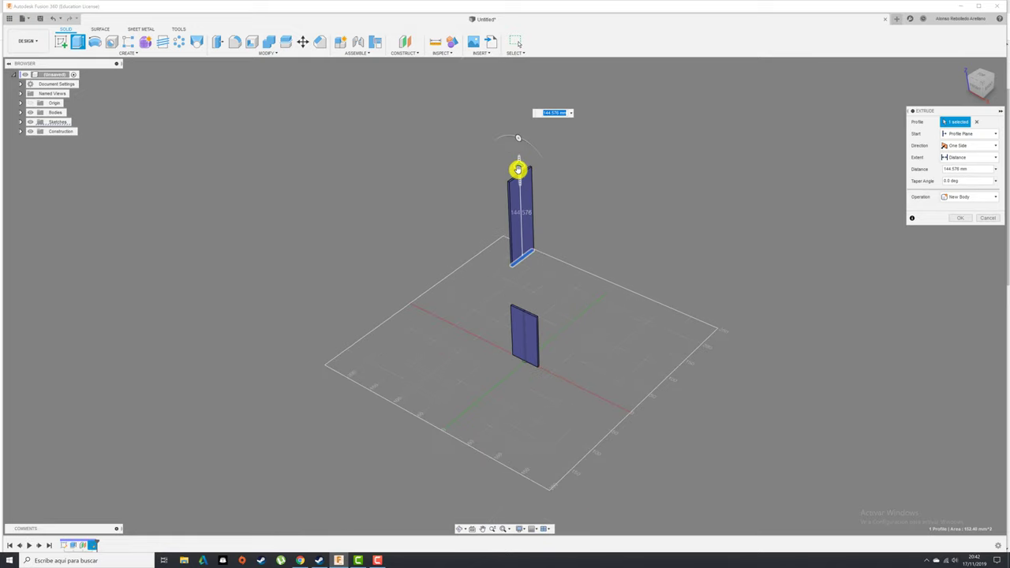
pyautogui.moveTo(517, 169); pyautogui.dragTo(517, 108)
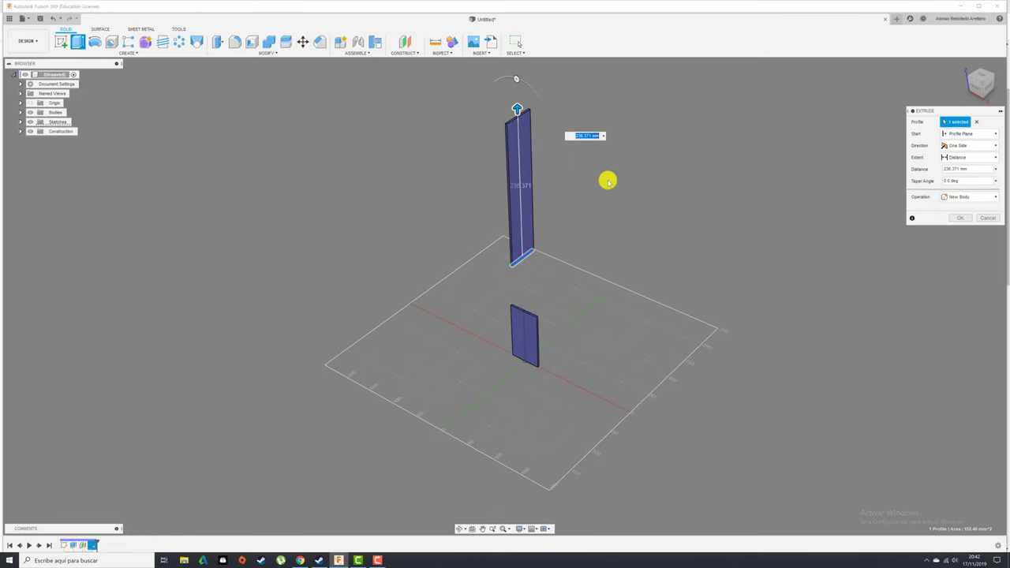
pyautogui.click(968, 221)
pyautogui.scroll(2, 546, 280)
pyautogui.scroll(2, 496, 285)
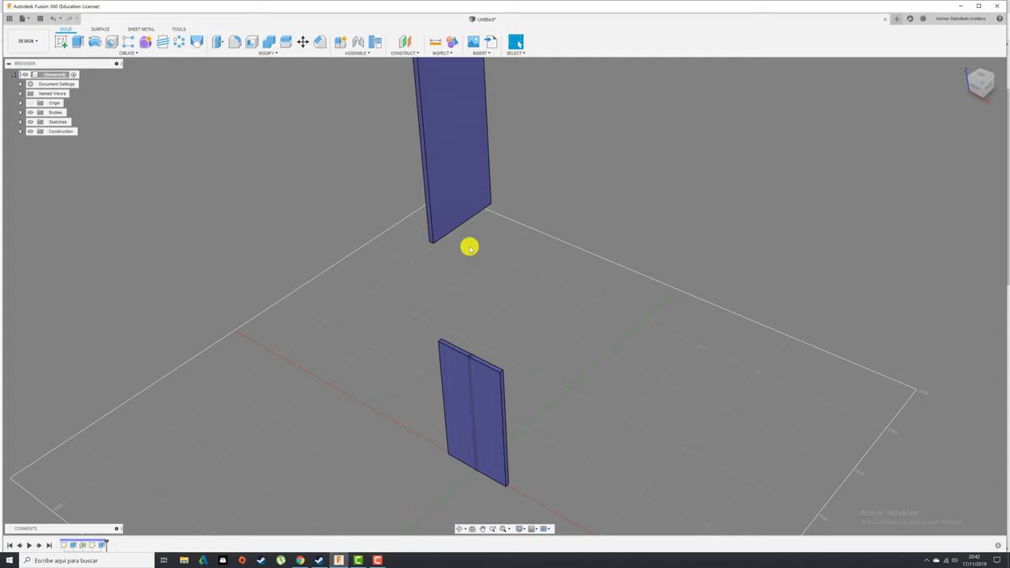
pyautogui.moveTo(464, 327)
pyautogui.keyDown('shift'); pyautogui.mouseDown(button='middle')
pyautogui.moveTo(476, 293)
pyautogui.moveTo(464, 223)
pyautogui.mouseUp(button='middle'); pyautogui.keyUp('shift')
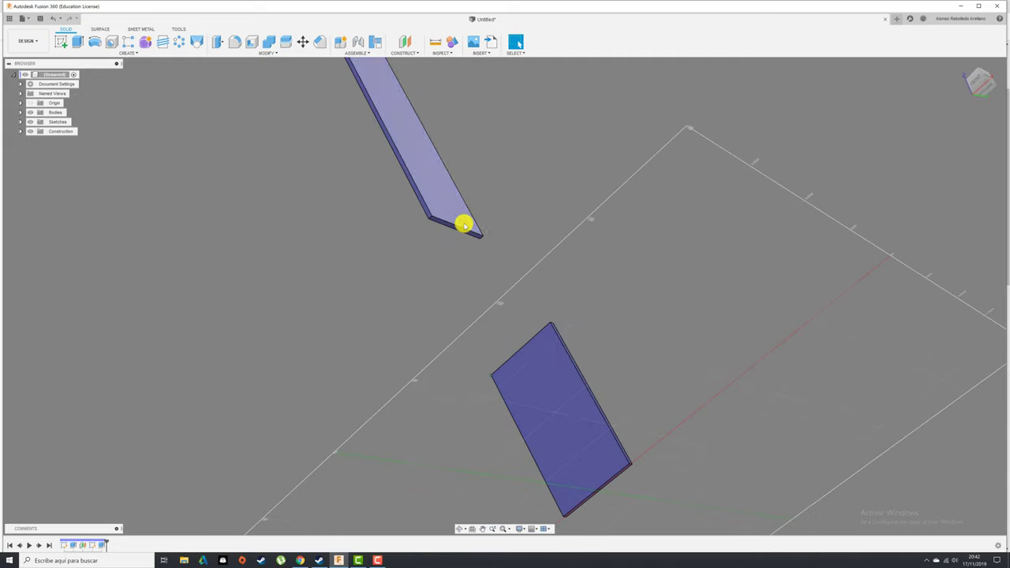
pyautogui.scroll(2, 447, 227)
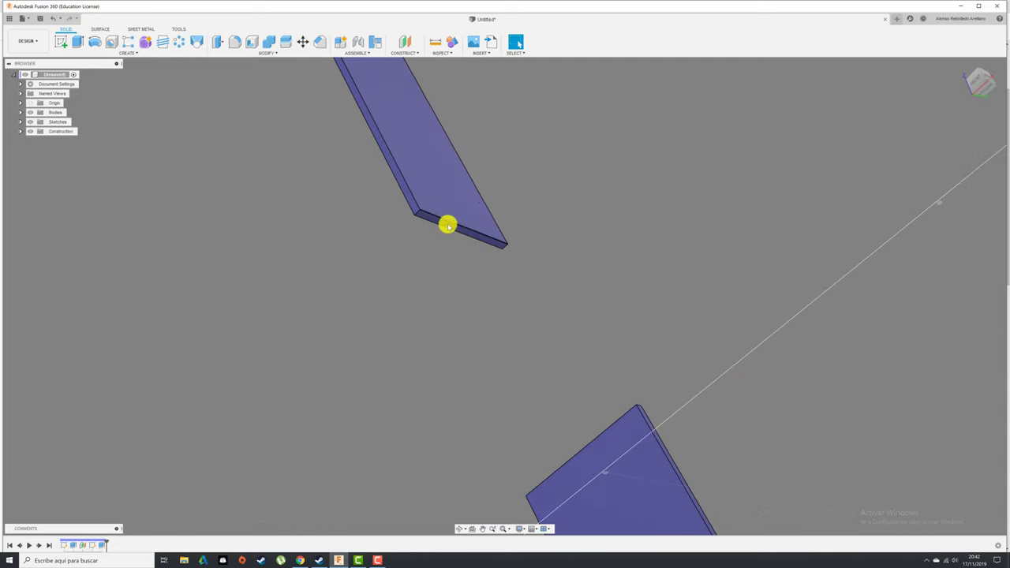
pyautogui.moveTo(467, 271)
pyautogui.keyDown('shift'); pyautogui.mouseDown(button='middle')
pyautogui.moveTo(497, 337)
pyautogui.moveTo(439, 287)
pyautogui.moveTo(463, 240)
pyautogui.moveTo(366, 233)
pyautogui.moveTo(224, 102)
pyautogui.mouseUp(button='middle'); pyautogui.keyUp('shift')
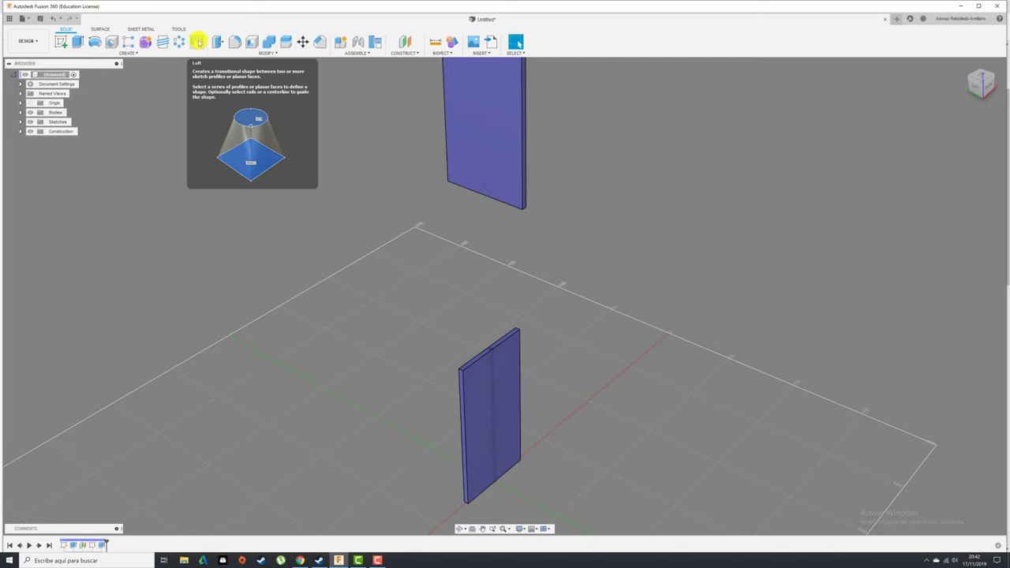
# Loft from the lower slat's top face (Profile 1) to the upper slat's bottom face (Profile 2).
pyautogui.click(197, 41)
pyautogui.scroll(2, 480, 347)
pyautogui.scroll(2, 510, 334)
pyautogui.scroll(2, 517, 341)
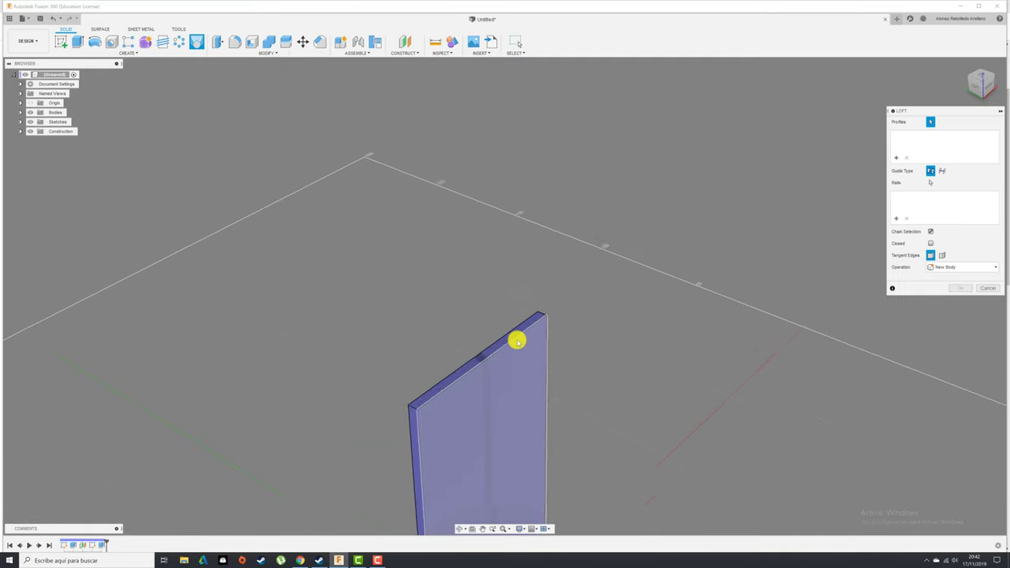
pyautogui.click(481, 355)
pyautogui.scroll(-2, 573, 279)
pyautogui.scroll(3, 566, 269)
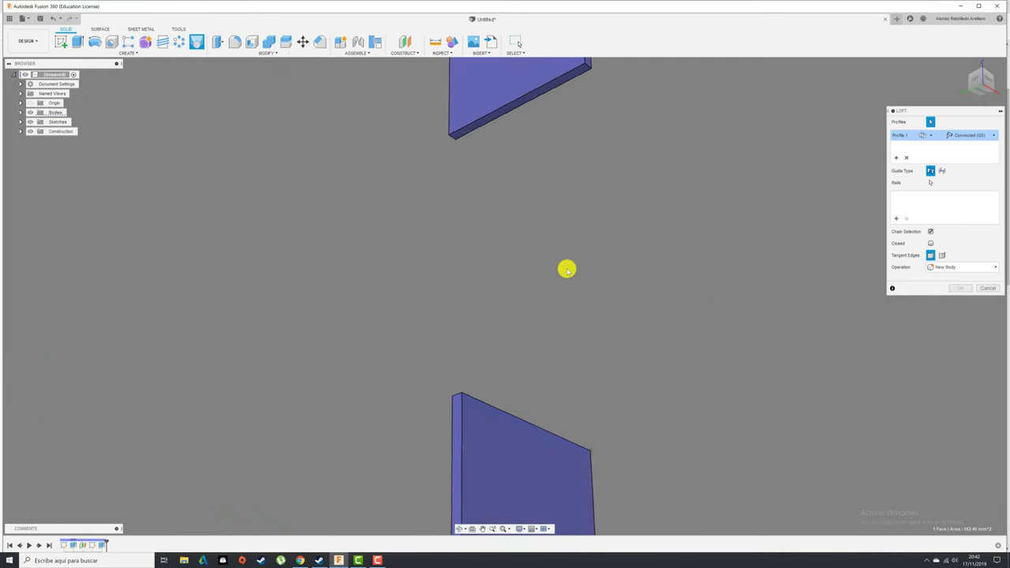
pyautogui.moveTo(566, 270)
pyautogui.keyDown('shift'); pyautogui.mouseDown(button='middle')
pyautogui.moveTo(609, 266)
pyautogui.moveTo(608, 239)
pyautogui.mouseUp(button='middle'); pyautogui.keyUp('shift')
pyautogui.click(597, 239)
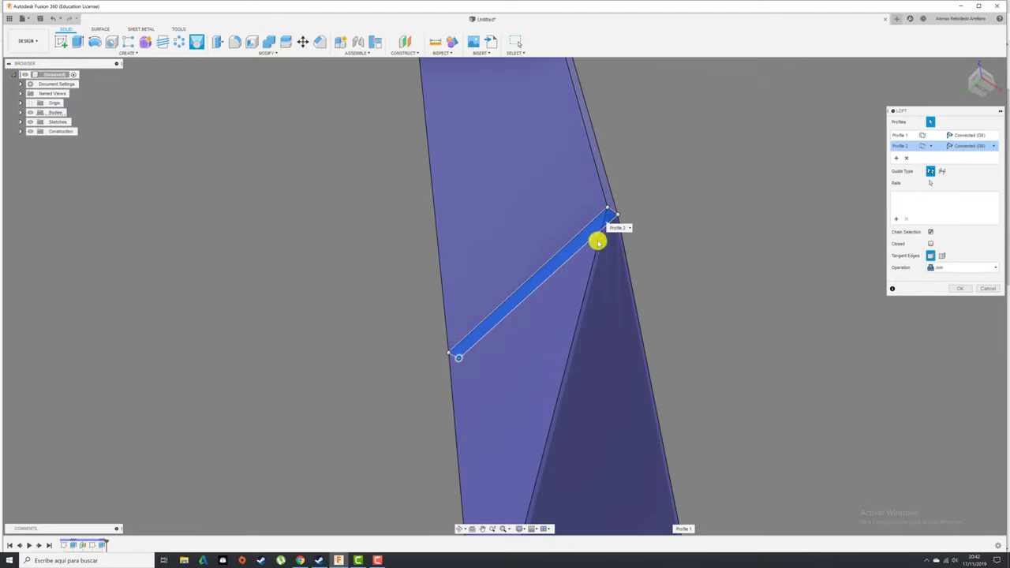
pyautogui.scroll(-3, 647, 256)
pyautogui.moveTo(648, 256)
pyautogui.keyDown('shift'); pyautogui.mouseDown(button='middle')
pyautogui.moveTo(643, 273)
pyautogui.moveTo(615, 250)
pyautogui.mouseUp(button='middle'); pyautogui.keyUp('shift')
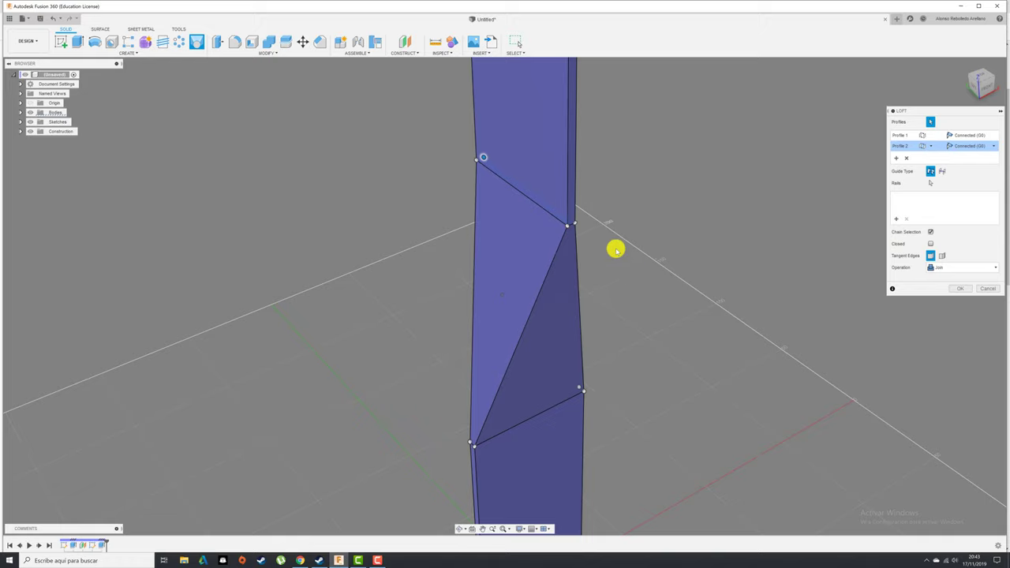
# Reselect Profile 2 and move its alignment point to the right vertex so the loft twists.
pyautogui.click(567, 227)
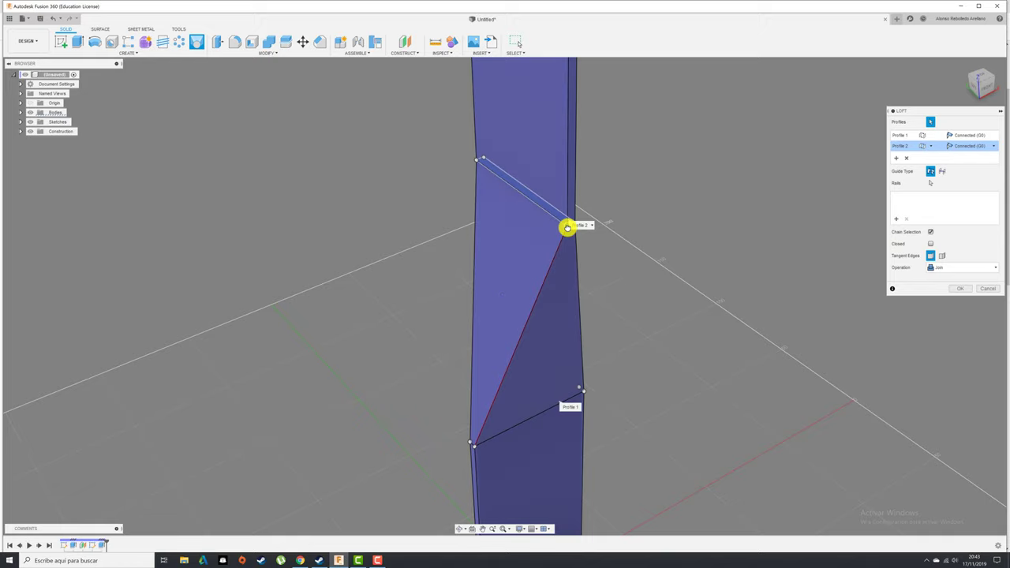
pyautogui.keyDown('shift'); pyautogui.moveTo(603, 235); pyautogui.dragTo(558, 230, button='middle'); pyautogui.keyUp('shift')
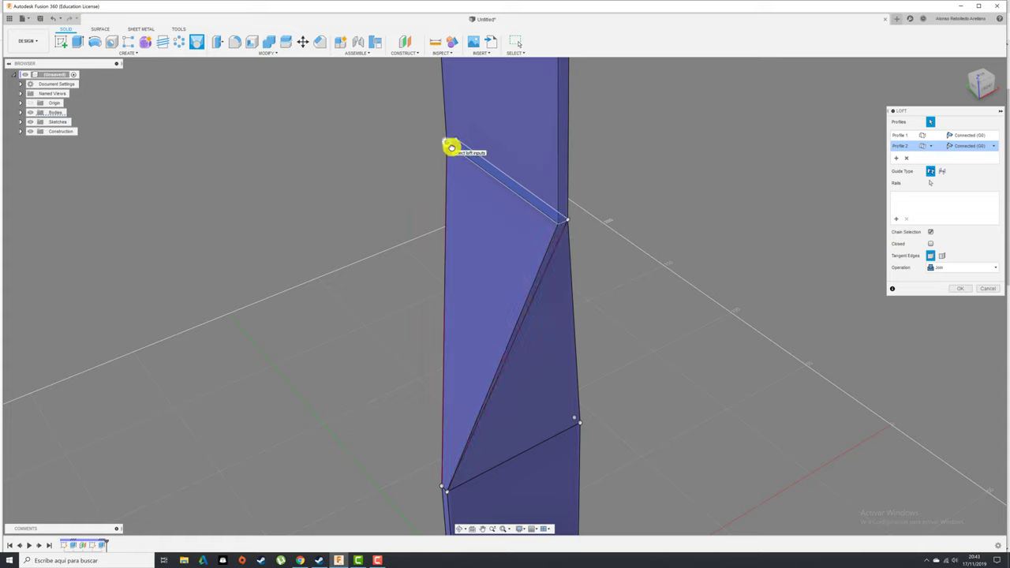
pyautogui.moveTo(445, 146); pyautogui.dragTo(558, 226)
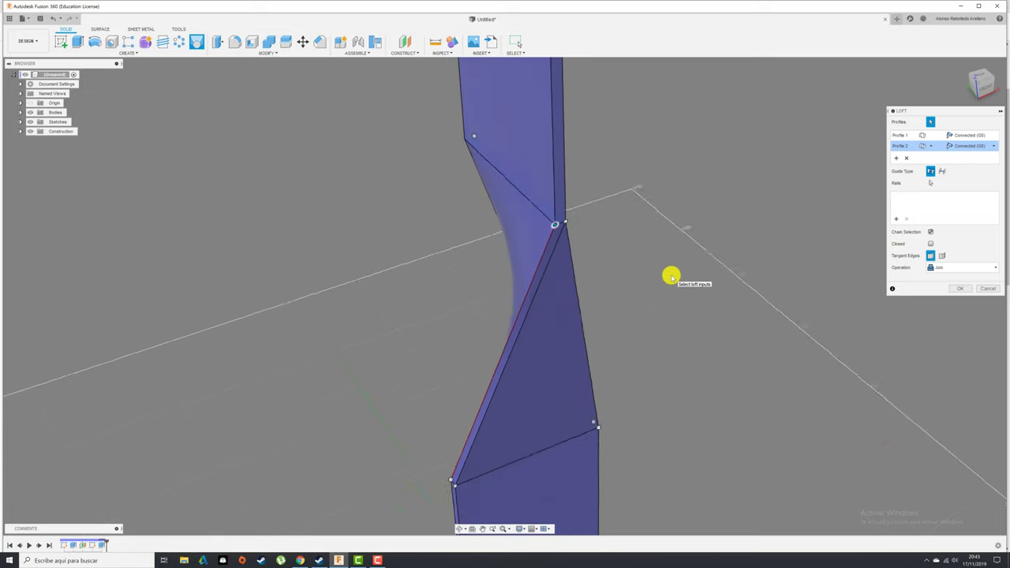
pyautogui.keyDown('shift'); pyautogui.moveTo(670, 276); pyautogui.dragTo(608, 241, button='middle'); pyautogui.keyUp('shift')
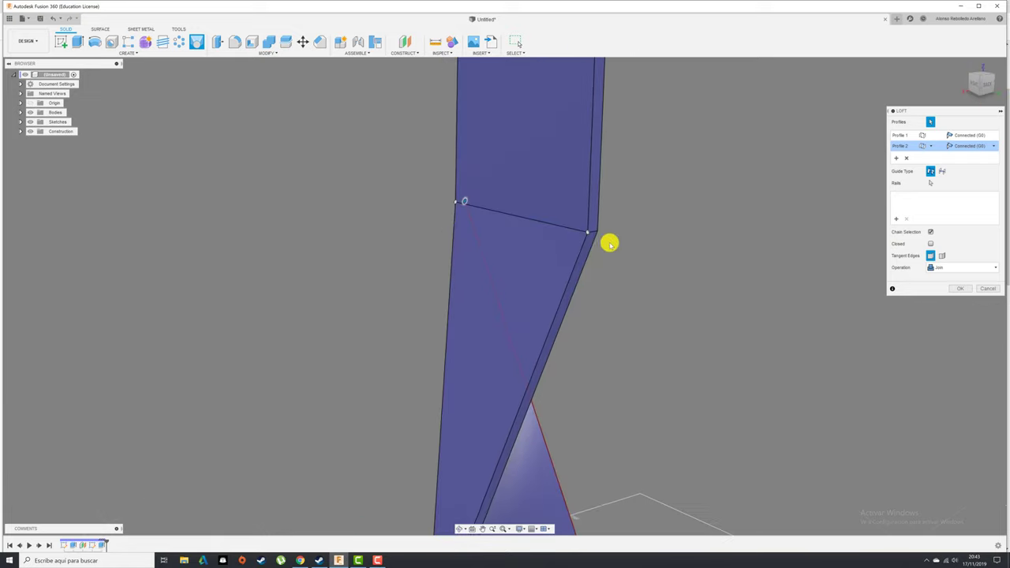
pyautogui.moveTo(587, 234); pyautogui.dragTo(597, 230)
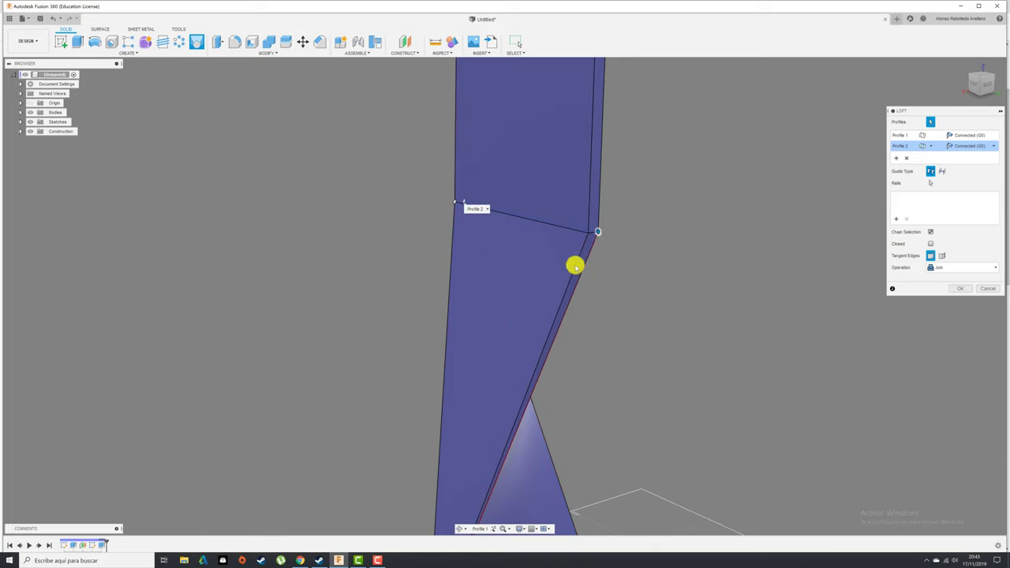
pyautogui.keyDown('shift'); pyautogui.moveTo(577, 266); pyautogui.dragTo(440, 200, button='middle'); pyautogui.keyUp('shift')
pyautogui.moveTo(440, 196); pyautogui.dragTo(611, 239)
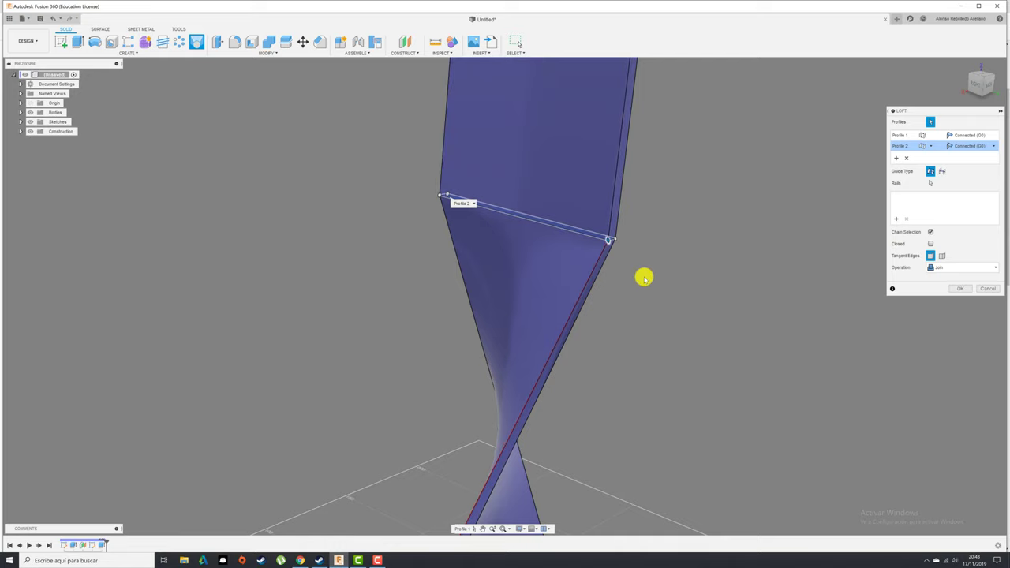
pyautogui.moveTo(643, 276)
pyautogui.keyDown('shift'); pyautogui.mouseDown(button='middle')
pyautogui.moveTo(651, 287)
pyautogui.moveTo(458, 297)
pyautogui.moveTo(841, 169)
pyautogui.moveTo(982, 85)
pyautogui.mouseUp(button='middle'); pyautogui.keyUp('shift')
# Inspect the twisted loft from straight-on and home views, then show Profile 1's end-condition options.
pyautogui.click(979, 82)
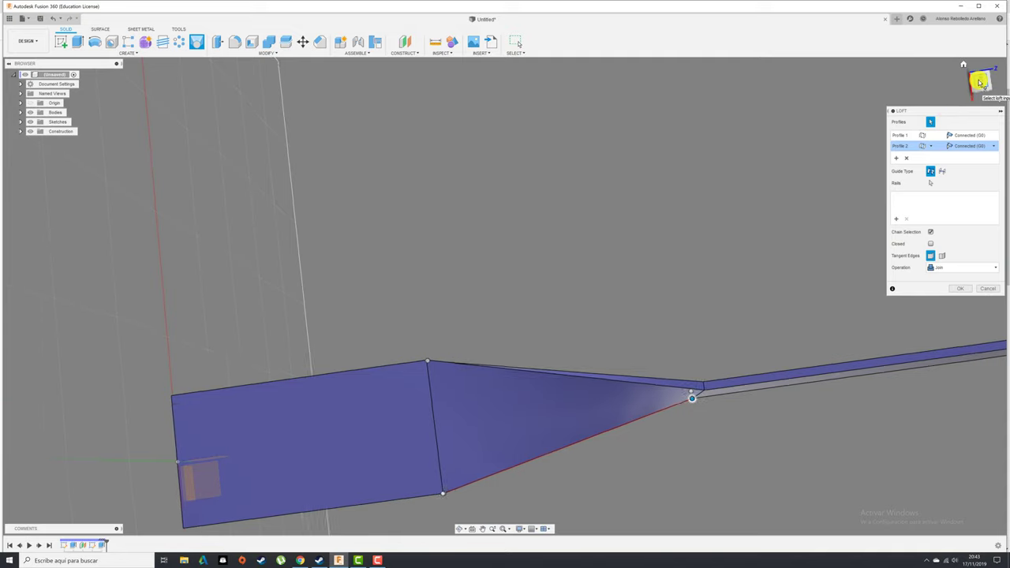
pyautogui.scroll(1, 346, 300)
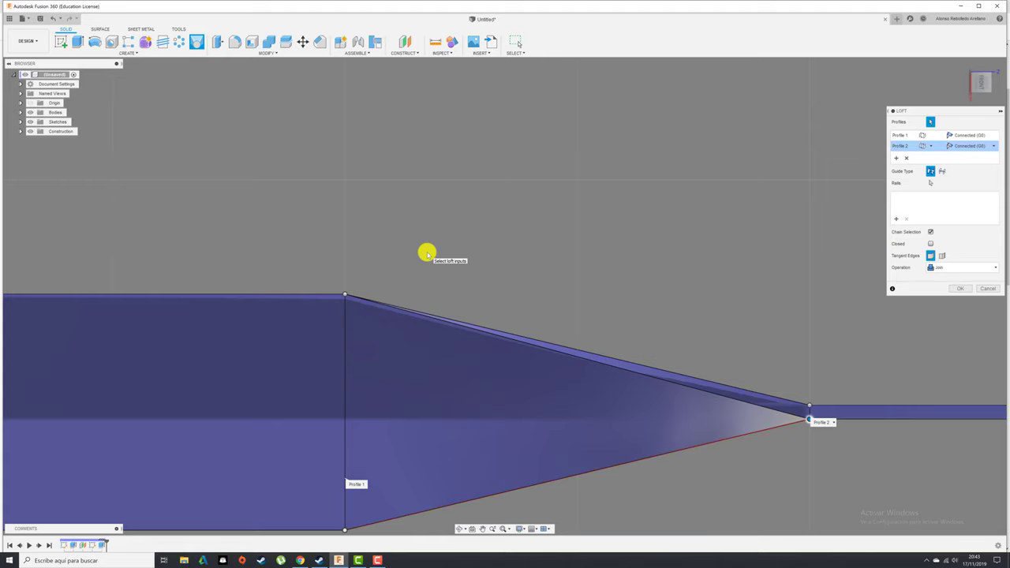
pyautogui.press('F6')
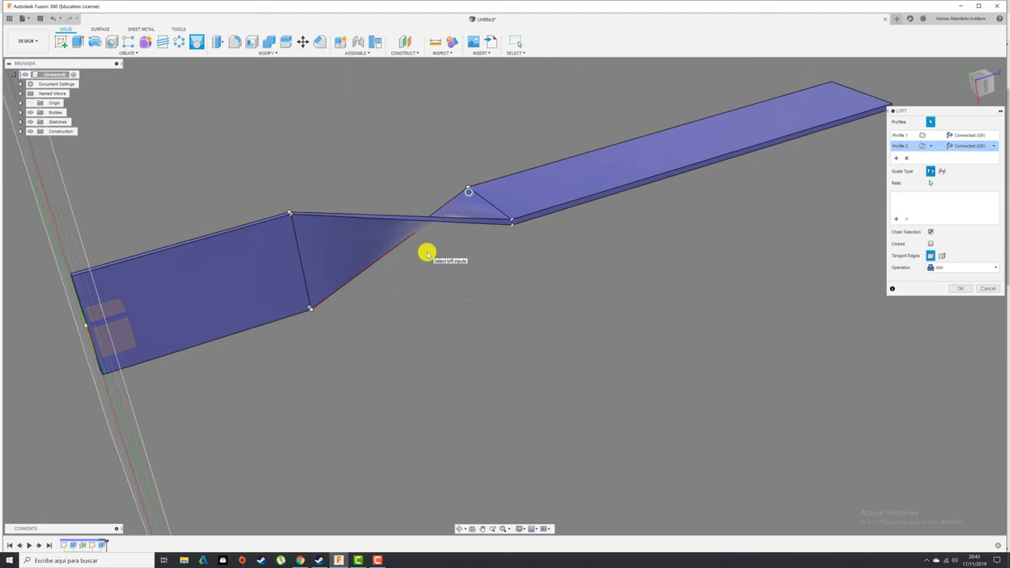
pyautogui.moveTo(423, 253)
pyautogui.keyDown('shift'); pyautogui.mouseDown(button='middle')
pyautogui.moveTo(559, 356)
pyautogui.moveTo(783, 229)
pyautogui.mouseUp(button='middle'); pyautogui.keyUp('shift')
pyautogui.click(994, 136)
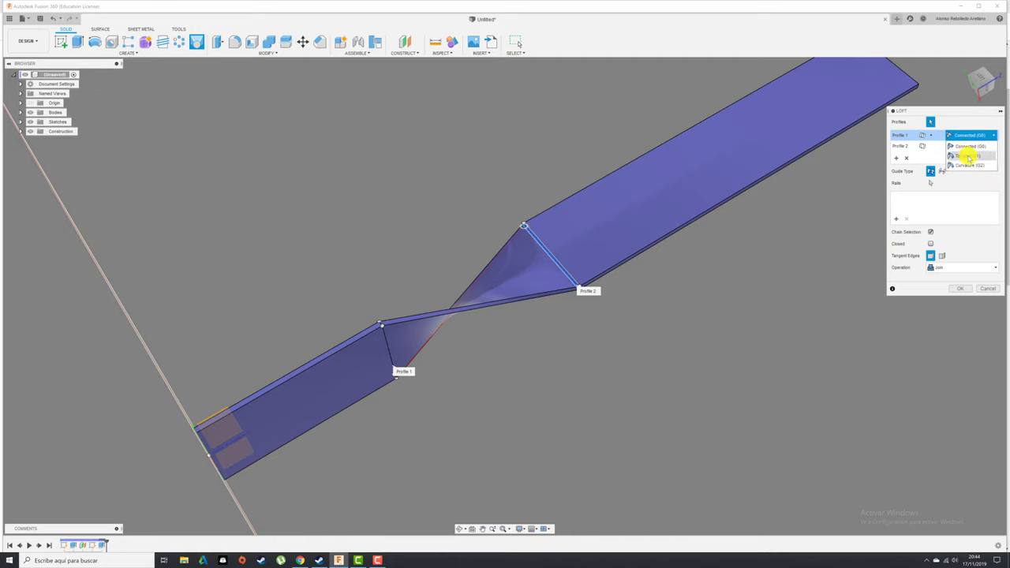
# Set both loft profiles, Profile 1 and Profile 2, to Tangent (G1) continuity.
pyautogui.click(968, 156)
pyautogui.moveTo(818, 235)
pyautogui.keyDown('shift'); pyautogui.mouseDown(button='middle')
pyautogui.moveTo(560, 383)
pyautogui.moveTo(469, 375)
pyautogui.moveTo(437, 288)
pyautogui.mouseUp(button='middle'); pyautogui.keyUp('shift')
pyautogui.moveTo(611, 343)
pyautogui.keyDown('shift'); pyautogui.mouseDown(button='middle')
pyautogui.moveTo(794, 275)
pyautogui.moveTo(924, 187)
pyautogui.mouseUp(button='middle'); pyautogui.keyUp('shift')
pyautogui.click(992, 146)
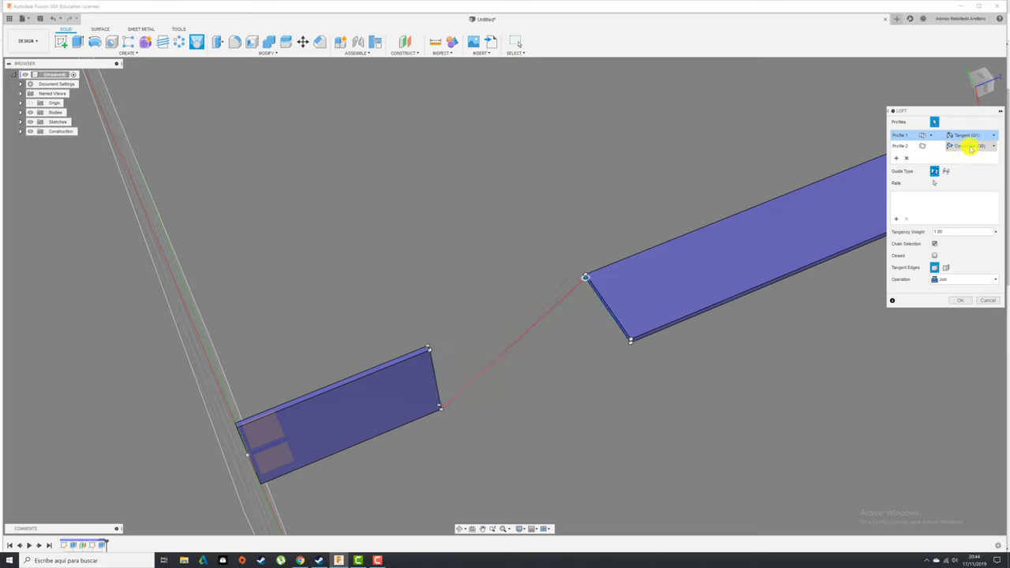
pyautogui.click(994, 146)
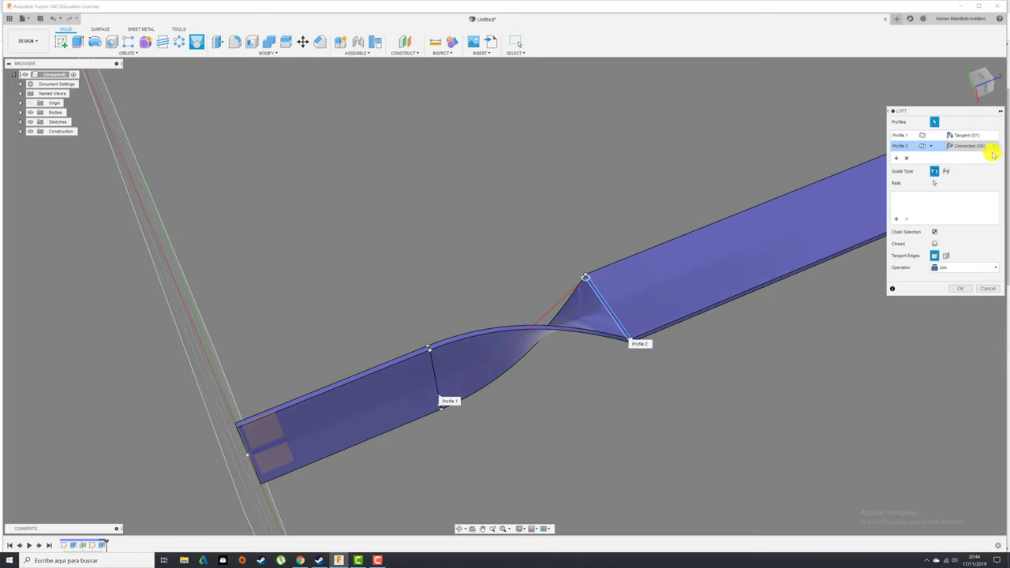
pyautogui.click(992, 147)
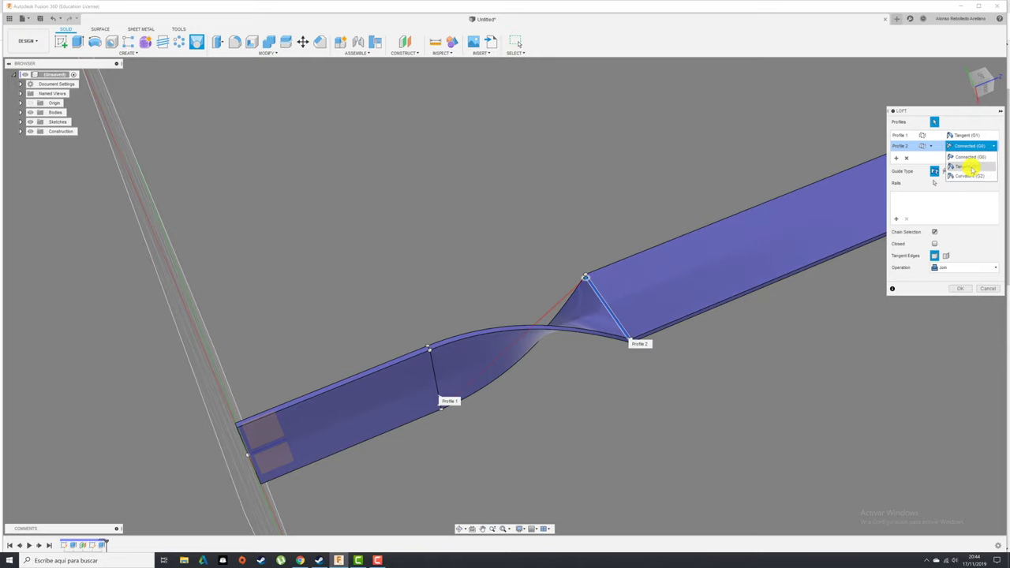
pyautogui.click(970, 168)
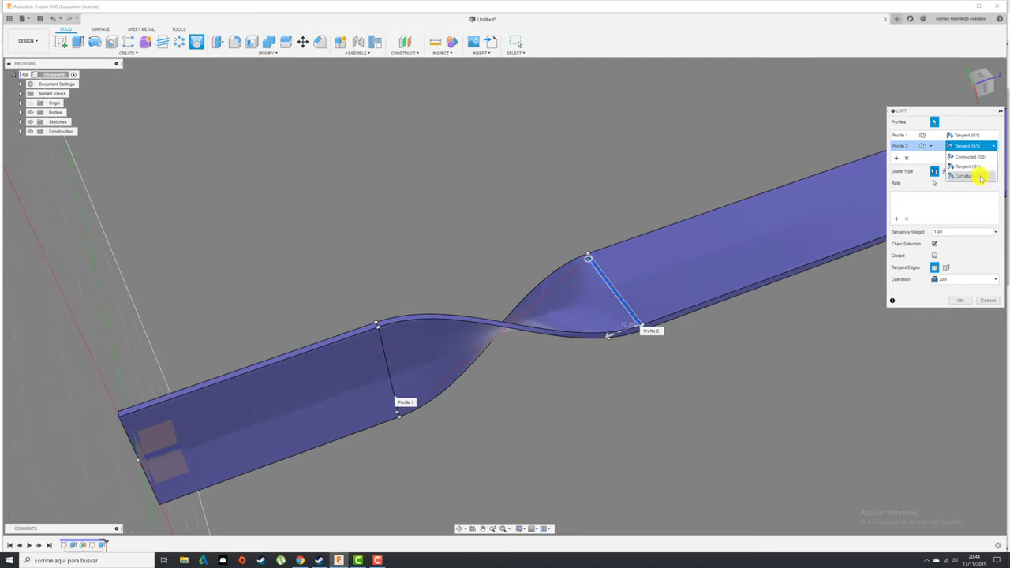
# Try Curvature (G2) on Profile 2, then revert it to Tangent (G1).
pyautogui.click(981, 177)
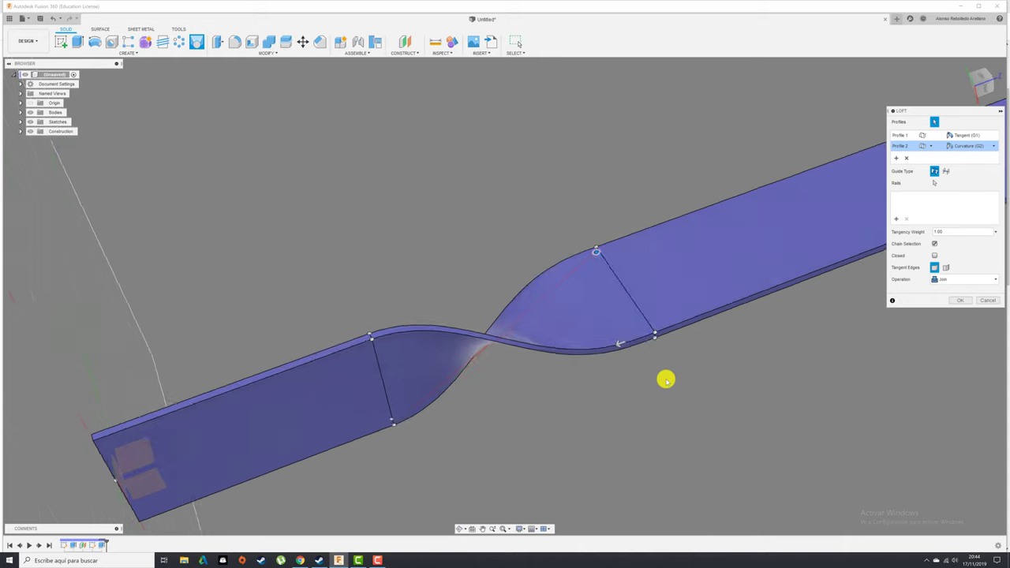
pyautogui.keyDown('shift'); pyautogui.moveTo(667, 378); pyautogui.dragTo(604, 244, button='middle'); pyautogui.keyUp('shift')
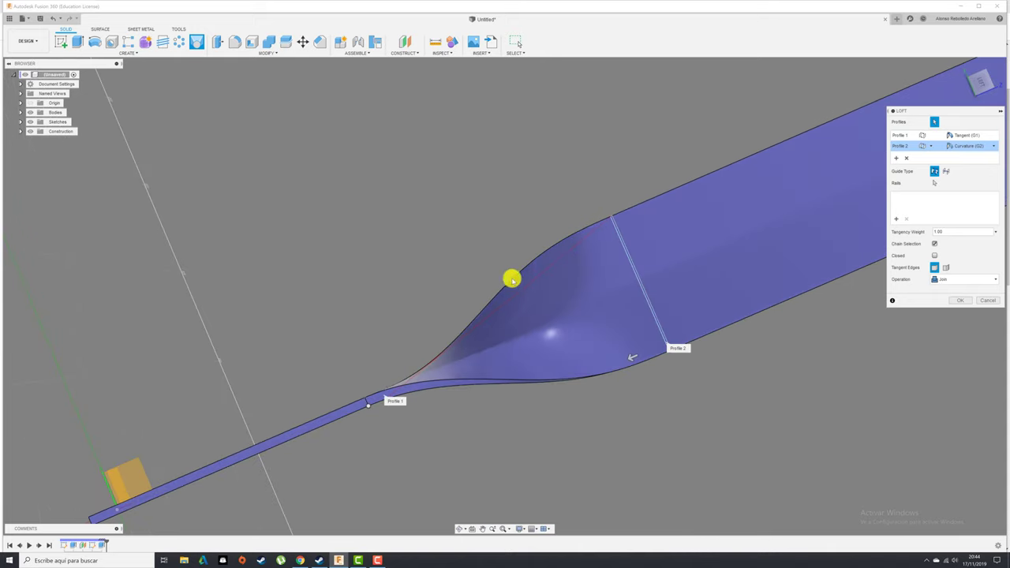
pyautogui.click(992, 146)
pyautogui.click(984, 168)
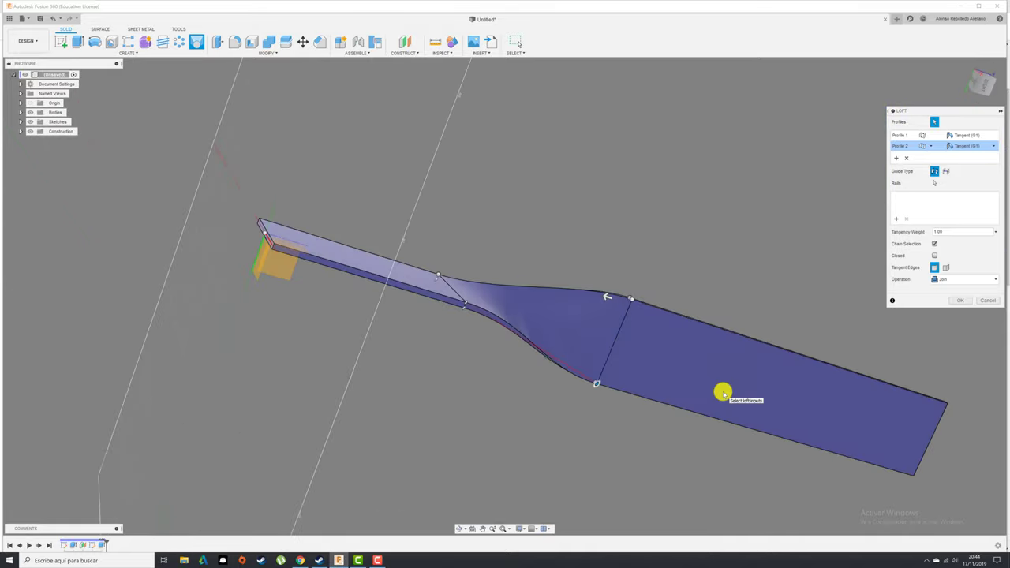
# Adjust Profile 2's tangency weight, ending at about 1.882.
pyautogui.moveTo(723, 392)
pyautogui.keyDown('shift'); pyautogui.mouseDown(button='middle')
pyautogui.moveTo(609, 376)
pyautogui.moveTo(670, 329)
pyautogui.moveTo(618, 336)
pyautogui.moveTo(619, 297)
pyautogui.mouseUp(button='middle'); pyautogui.keyUp('shift')
pyautogui.moveTo(620, 297)
pyautogui.mouseDown()
pyautogui.moveTo(521, 329)
pyautogui.moveTo(624, 295)
pyautogui.mouseUp()
pyautogui.keyDown('shift'); pyautogui.moveTo(624, 334); pyautogui.dragTo(661, 354, button='middle'); pyautogui.keyUp('shift')
pyautogui.moveTo(663, 354); pyautogui.dragTo(640, 358)
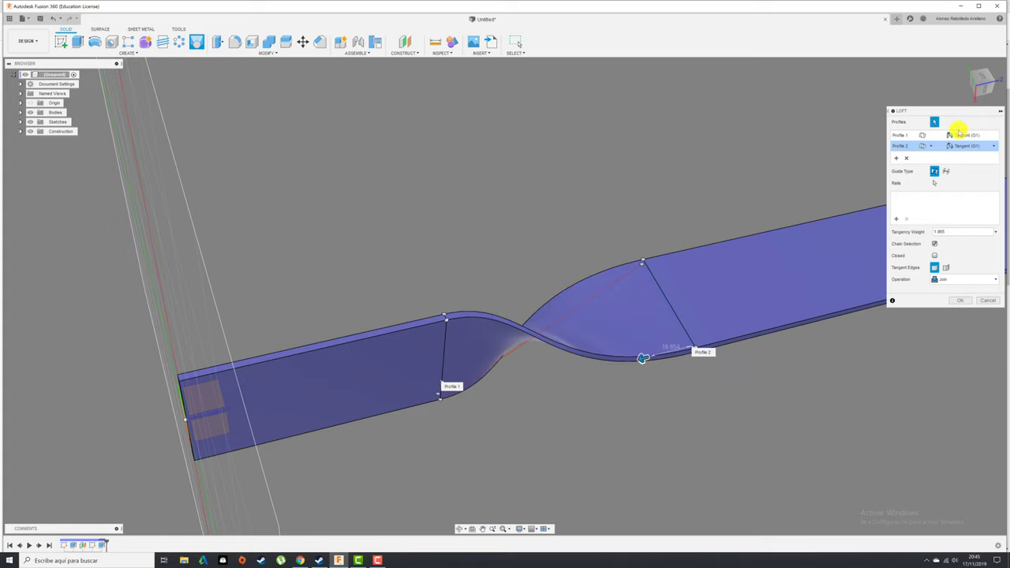
# From the front view, readjust Profile 2's tangency weight to about 1.014 and check the twist.
pyautogui.click(988, 85)
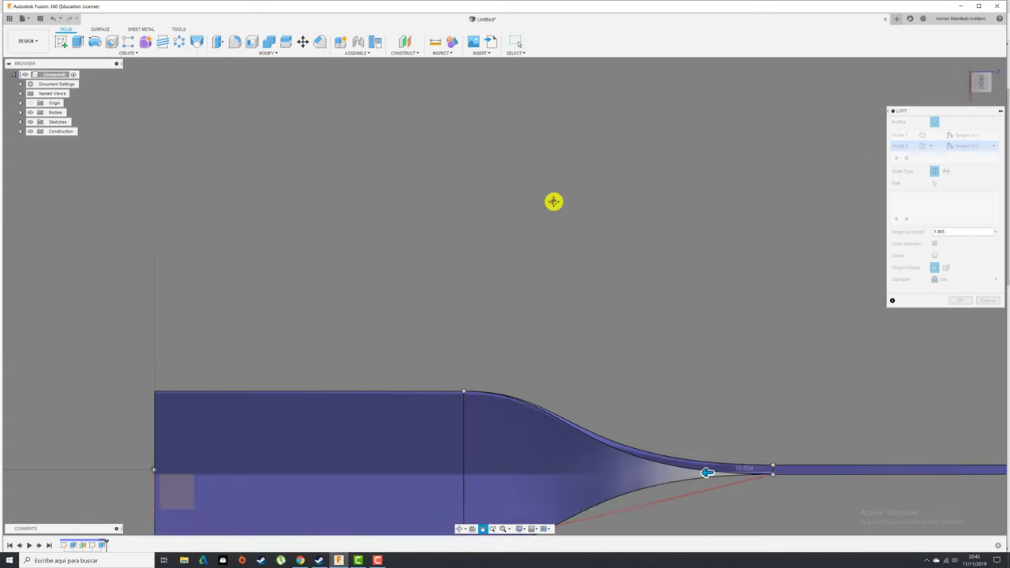
pyautogui.moveTo(632, 346)
pyautogui.mouseDown()
pyautogui.moveTo(574, 347)
pyautogui.moveTo(638, 344)
pyautogui.mouseUp()
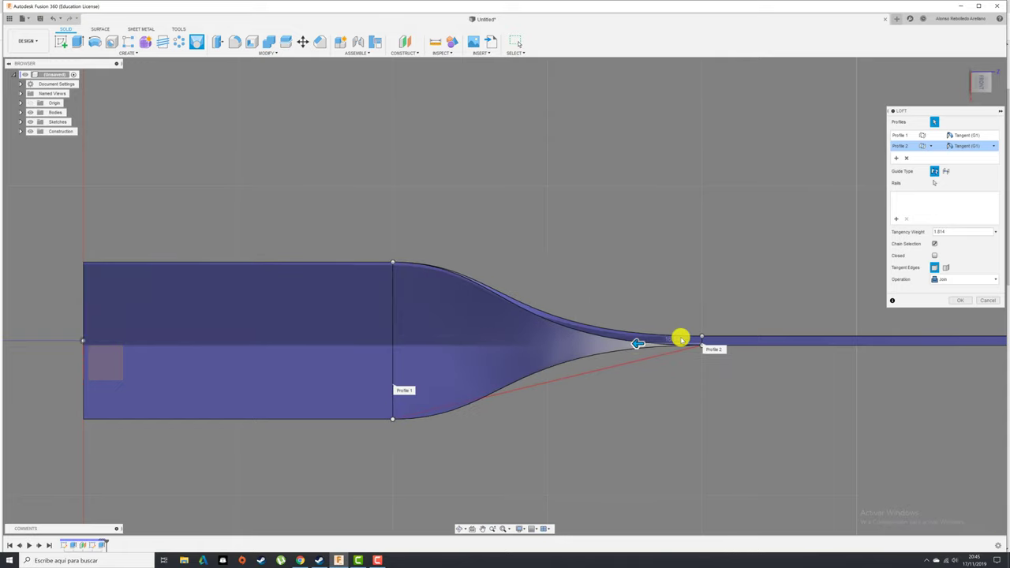
pyautogui.keyDown('shift'); pyautogui.moveTo(676, 252); pyautogui.dragTo(838, 327, button='middle'); pyautogui.keyUp('shift')
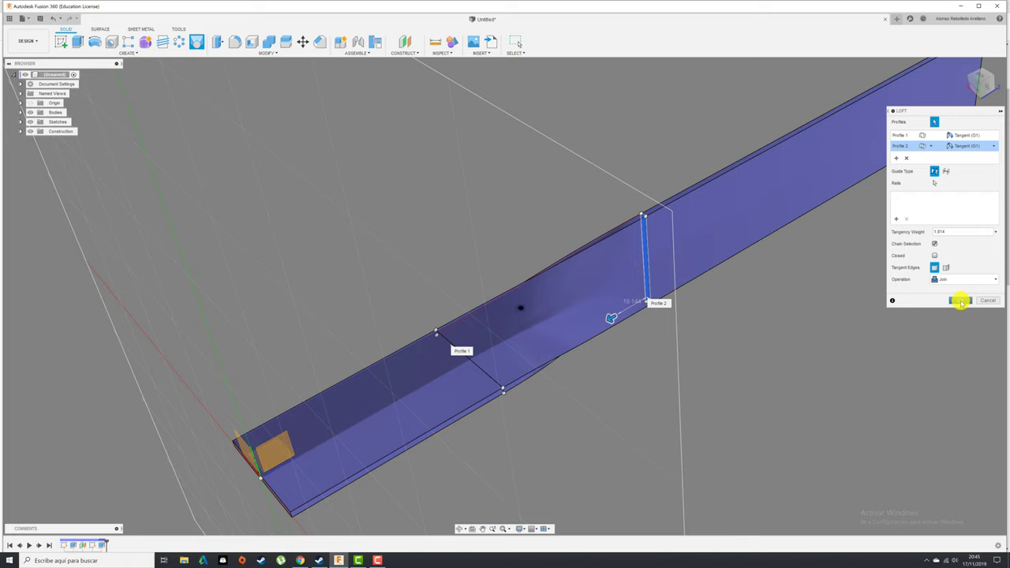
# Commit the loft and inspect the twisted section joining the two slats.
pyautogui.click(960, 302)
pyautogui.keyDown('shift'); pyautogui.moveTo(892, 297); pyautogui.dragTo(786, 317, button='middle'); pyautogui.keyUp('shift')
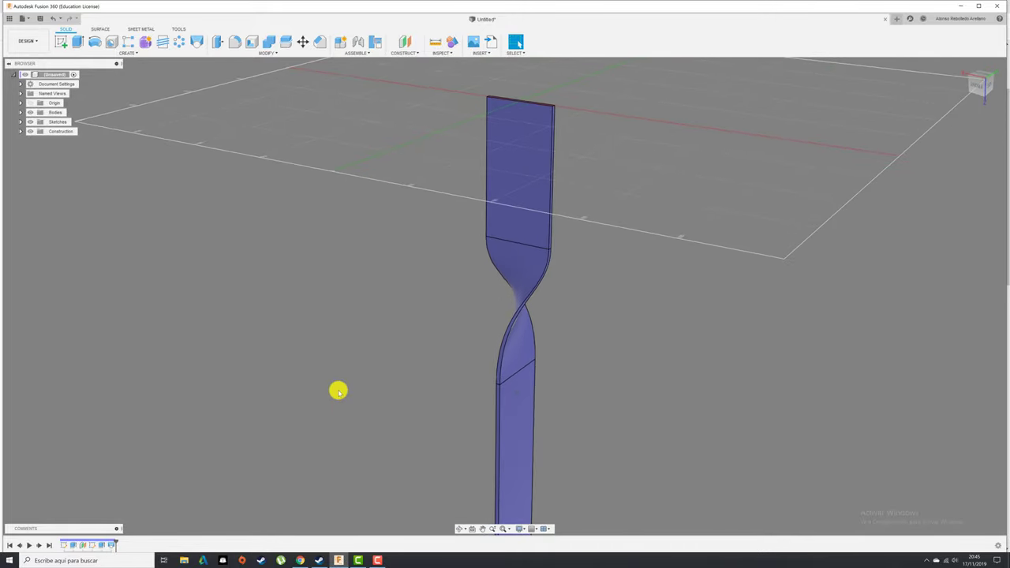